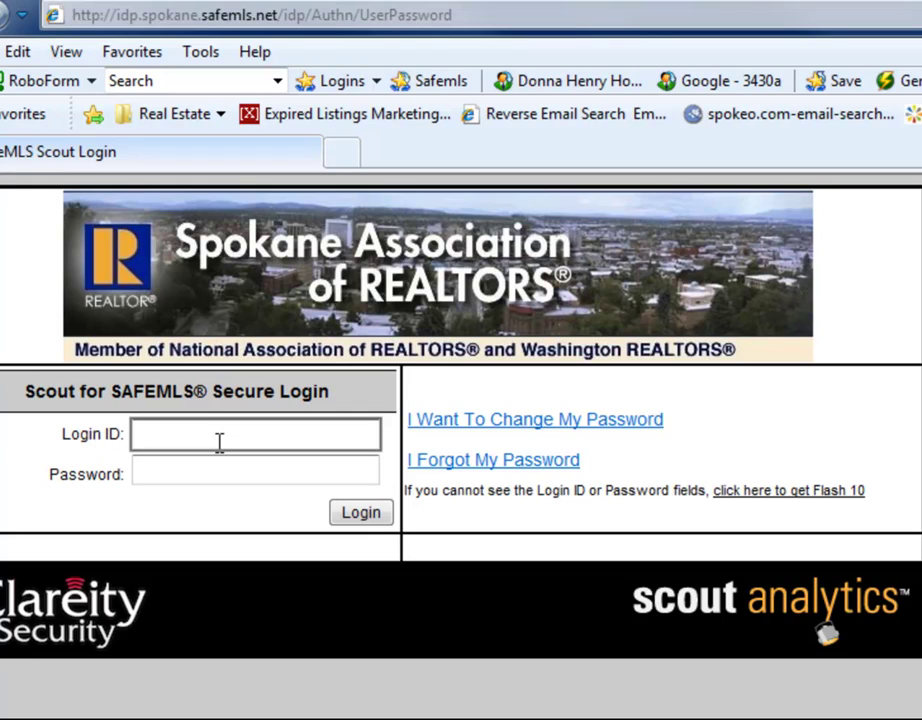
Step: Sign in to the Spokane MLS with the login ID and password
text(12767)
key(Tab)
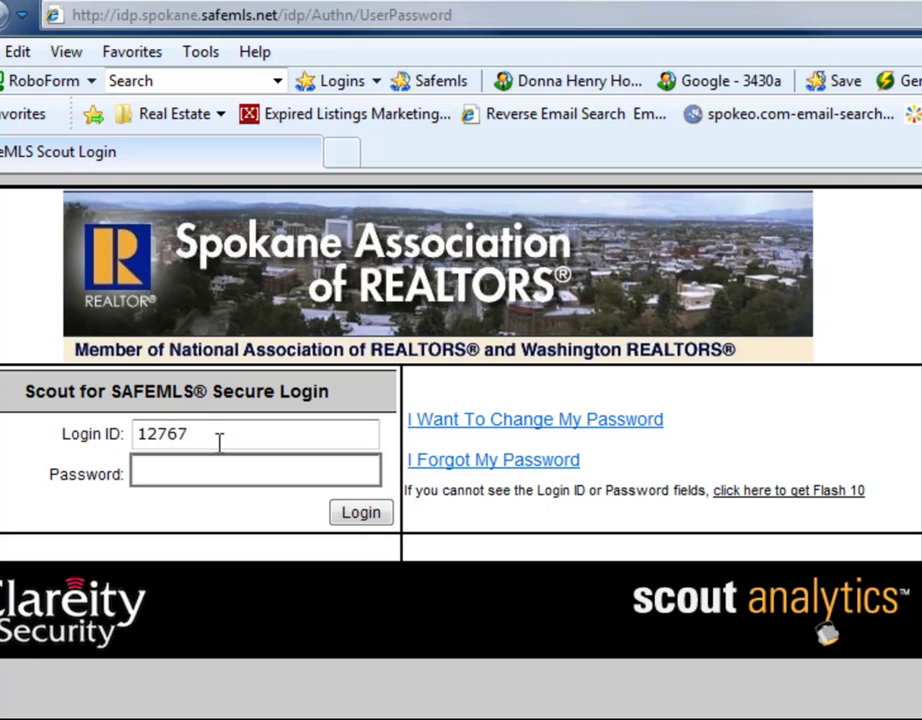
text(******)
click(354, 519)
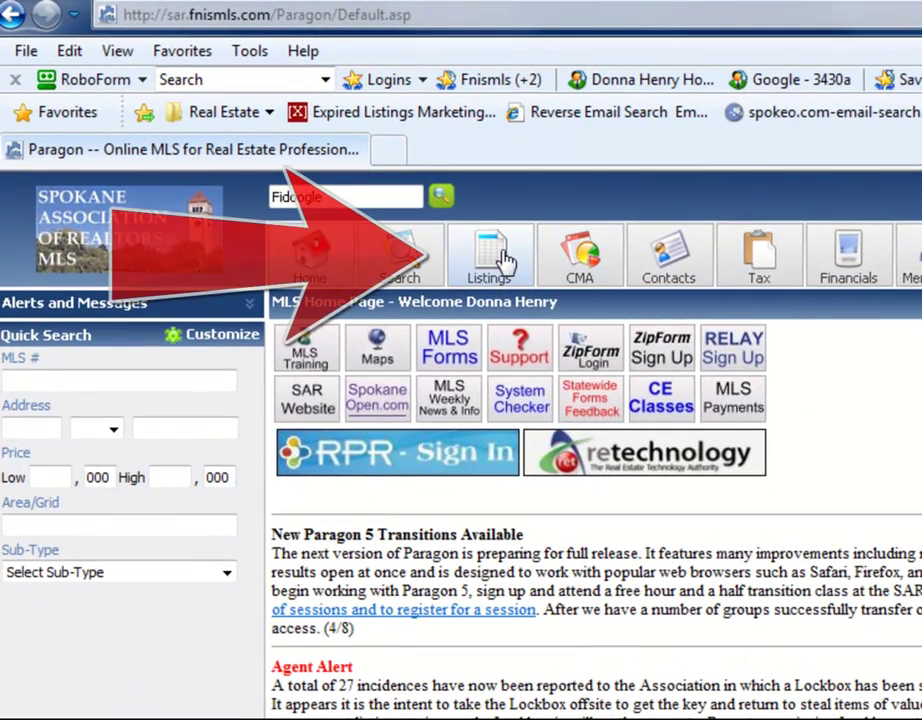
Step: Start a new Residential listing with Status set to New
click(507, 262)
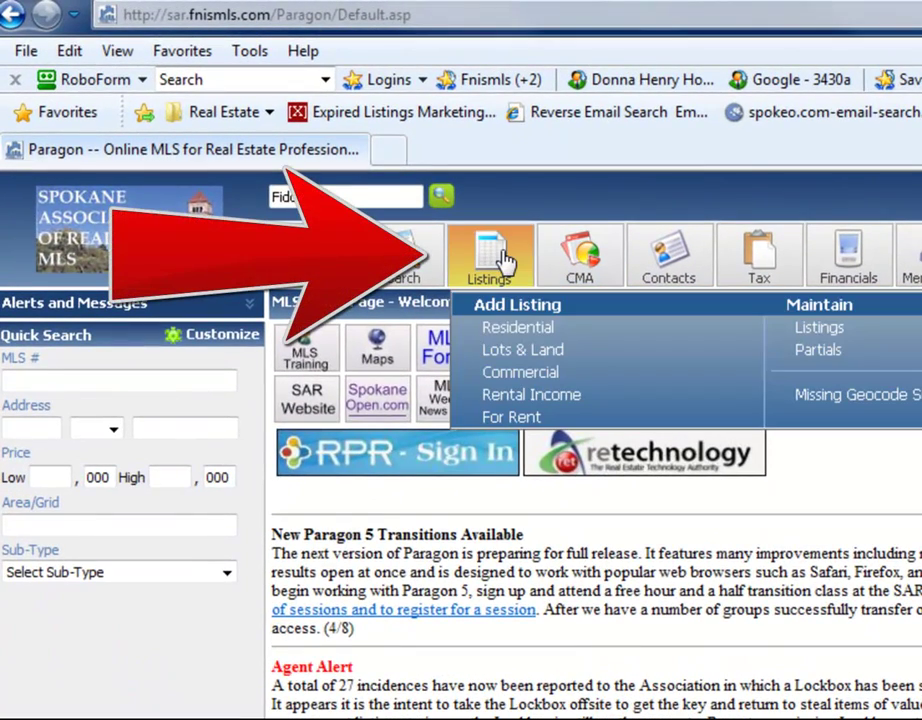
click(572, 330)
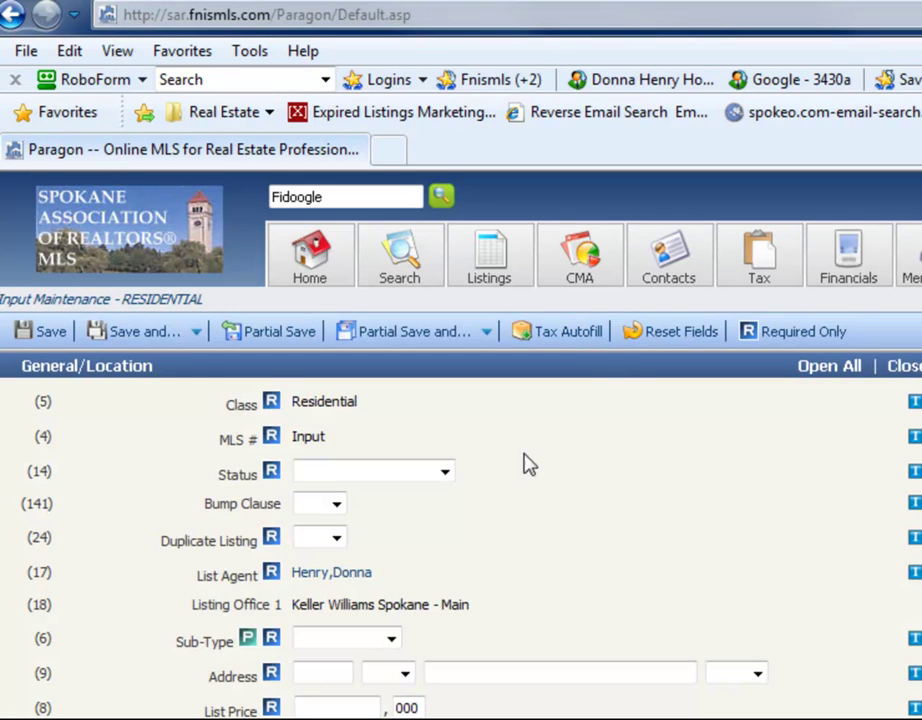
click(444, 471)
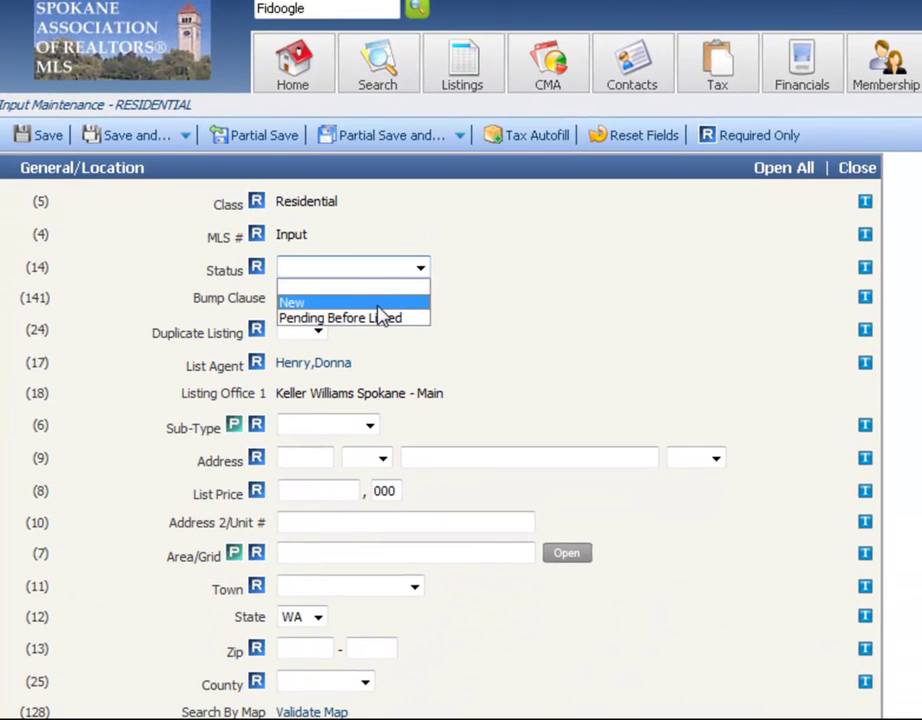
click(330, 471)
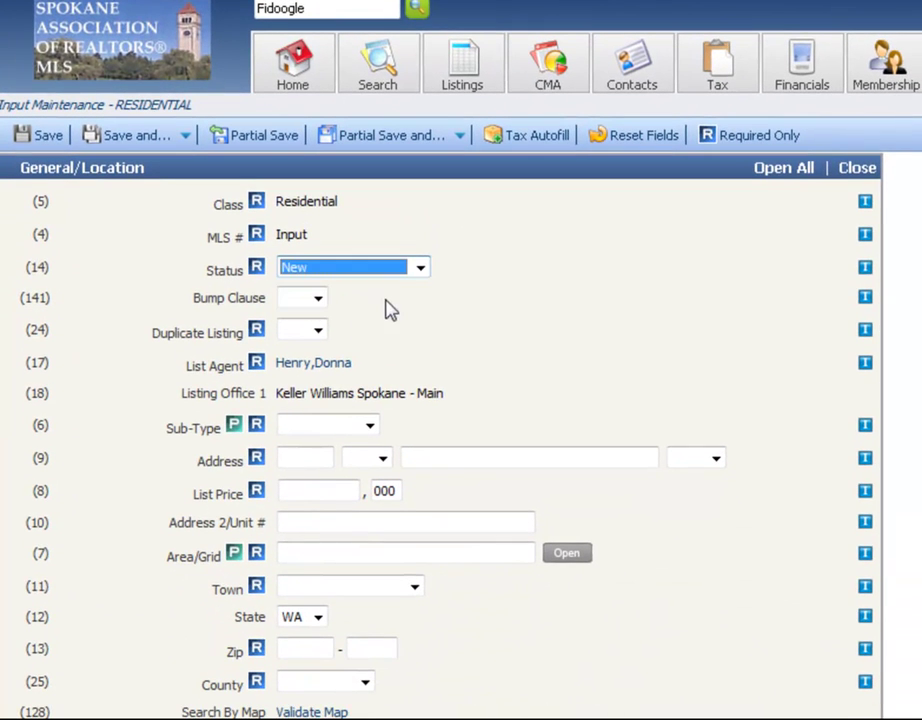
Step: Set Duplicate Listing to No and Sub-Type to Res/Site Blt, then enter street number 5150
click(318, 331)
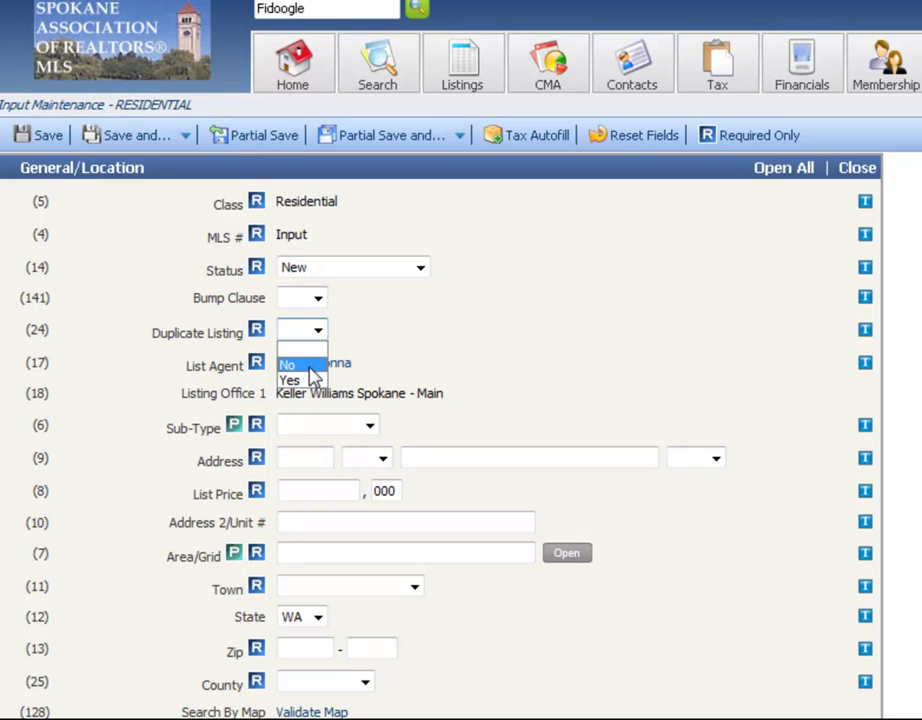
click(295, 365)
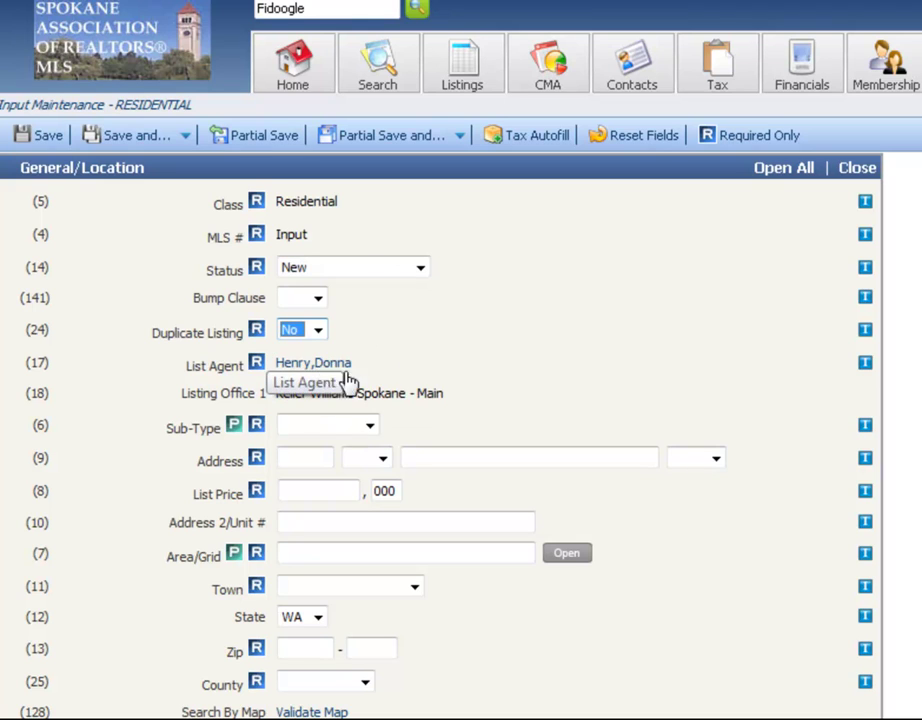
scroll(410, 390, down, 3)
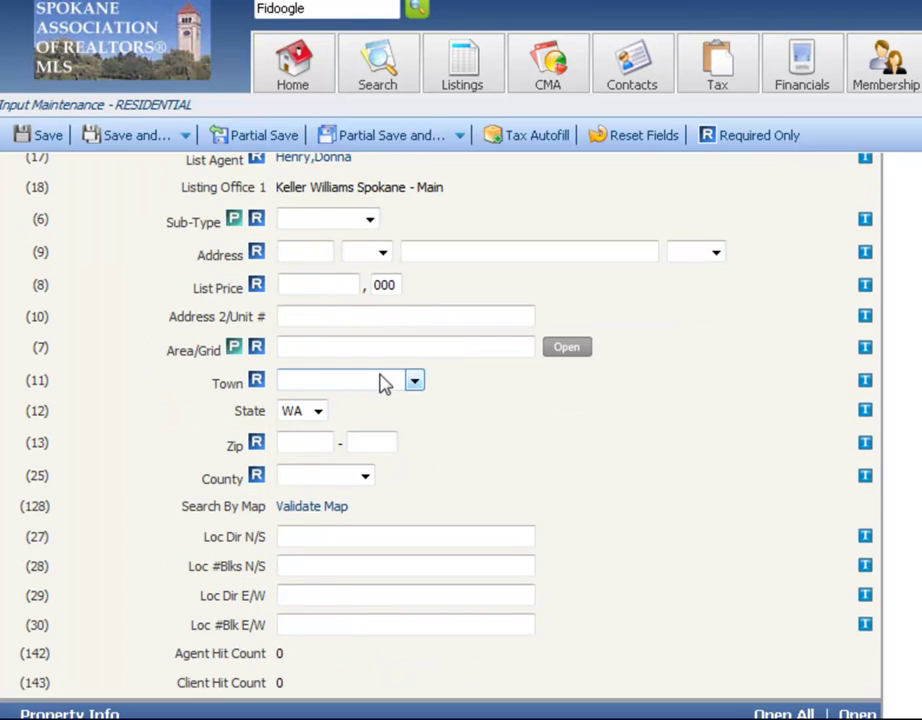
click(372, 222)
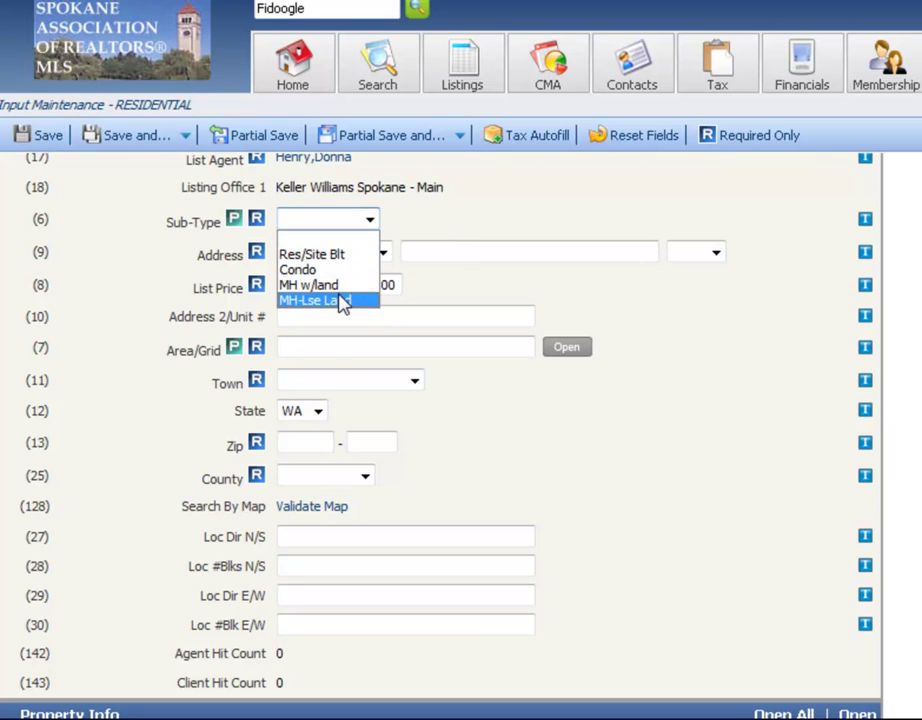
click(348, 256)
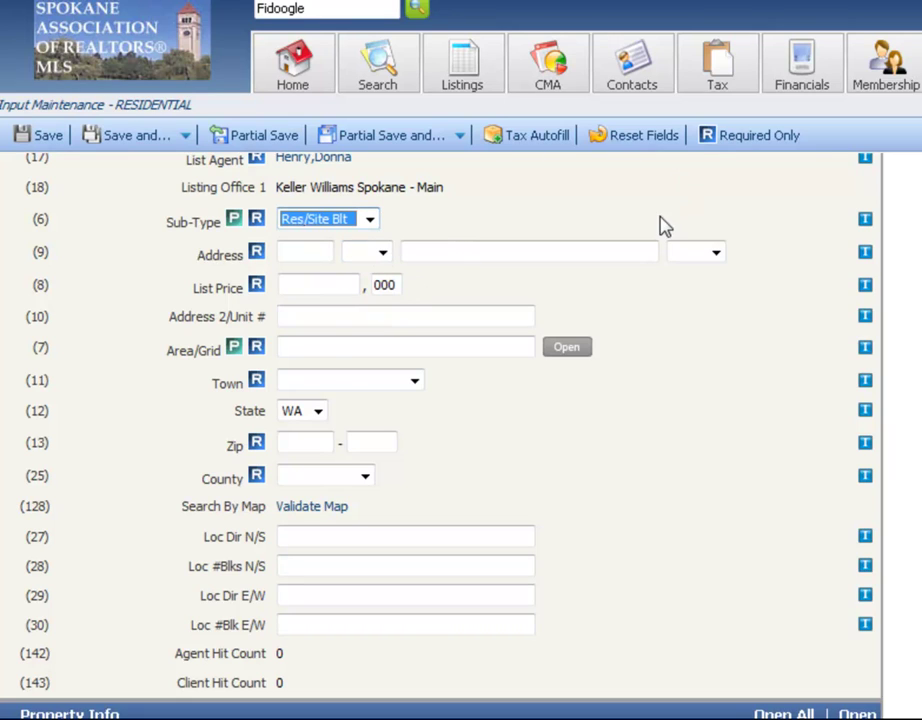
click(313, 254)
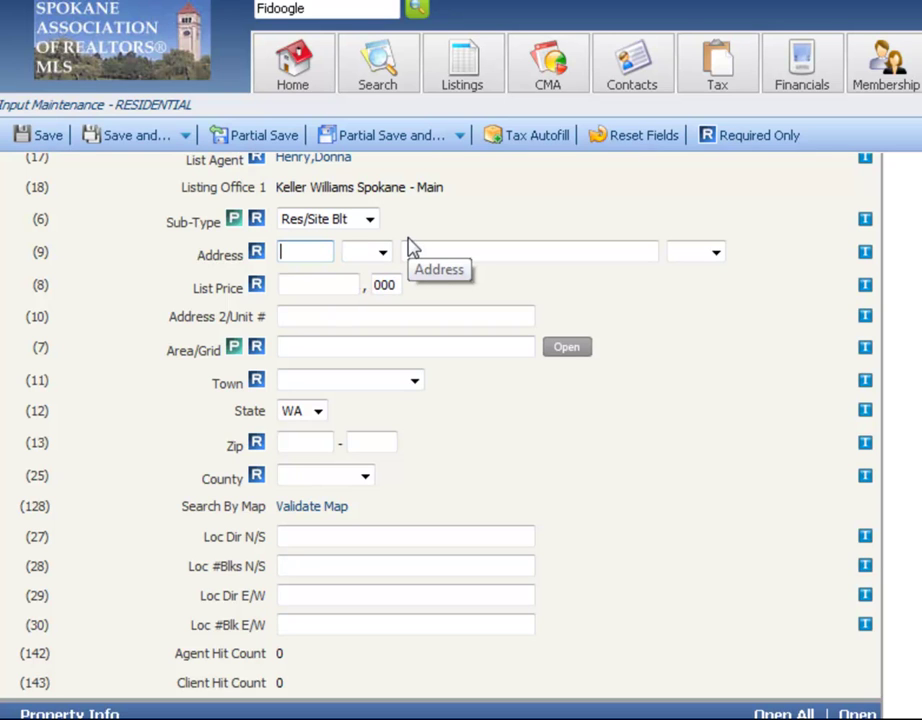
Step: Enter street direction E, the street name and the list price
key(Tab)
key(e)
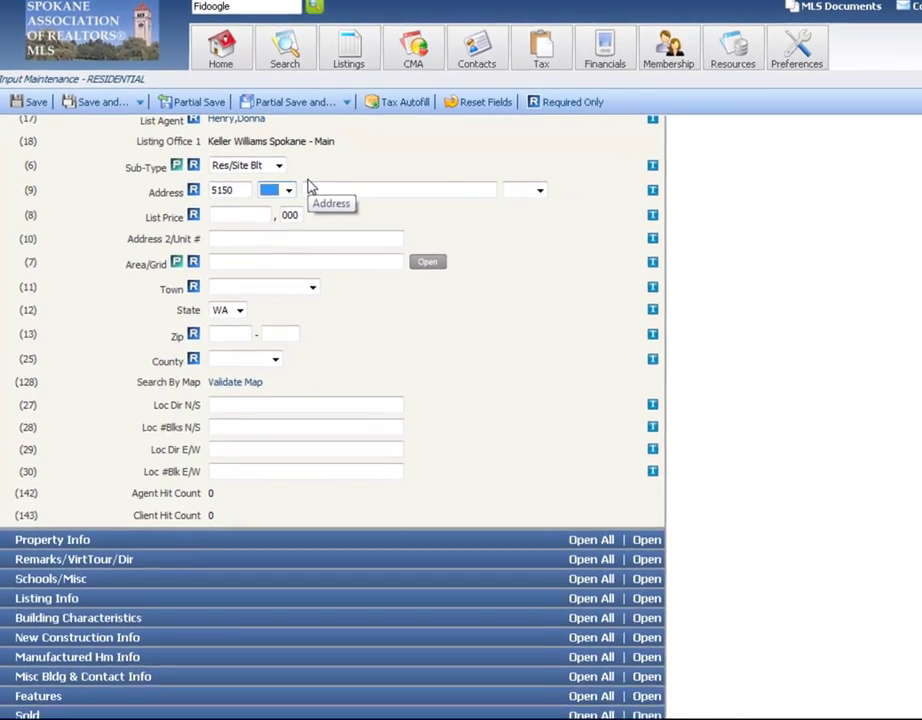
key(Tab)
text(B)
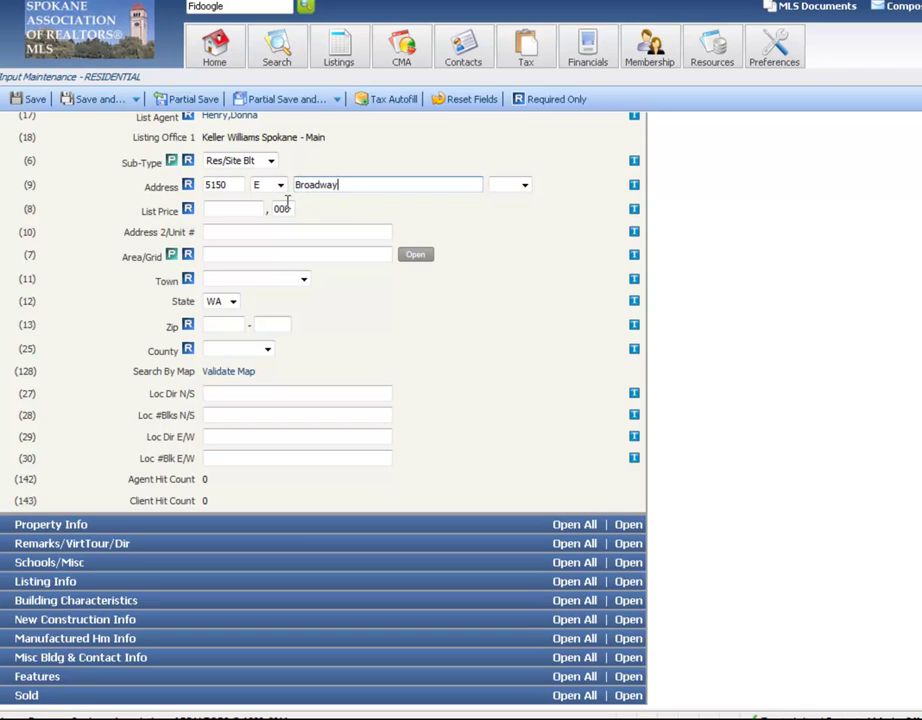
click(227, 211)
text(500)
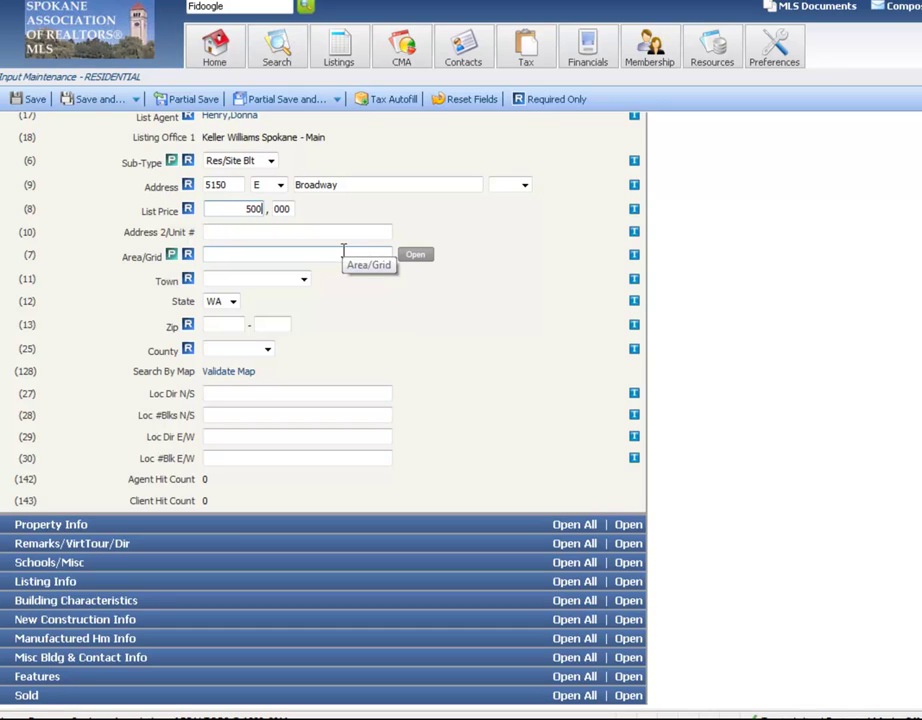
click(255, 254)
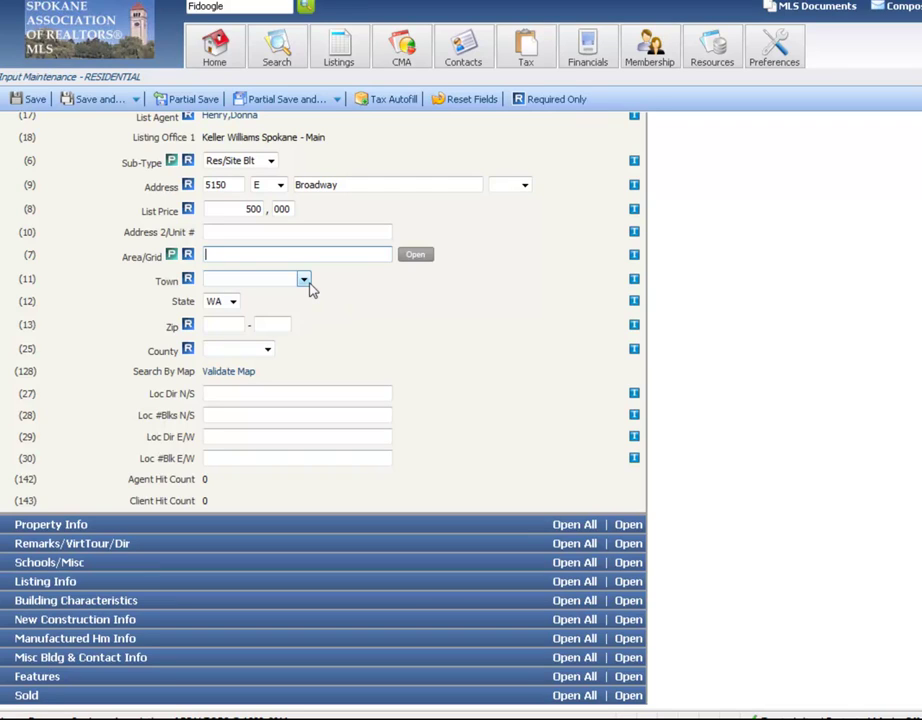
Step: Set the town to Spokane and fill in the zip code, Area/Grid and Loc Dir N/S fields
click(303, 280)
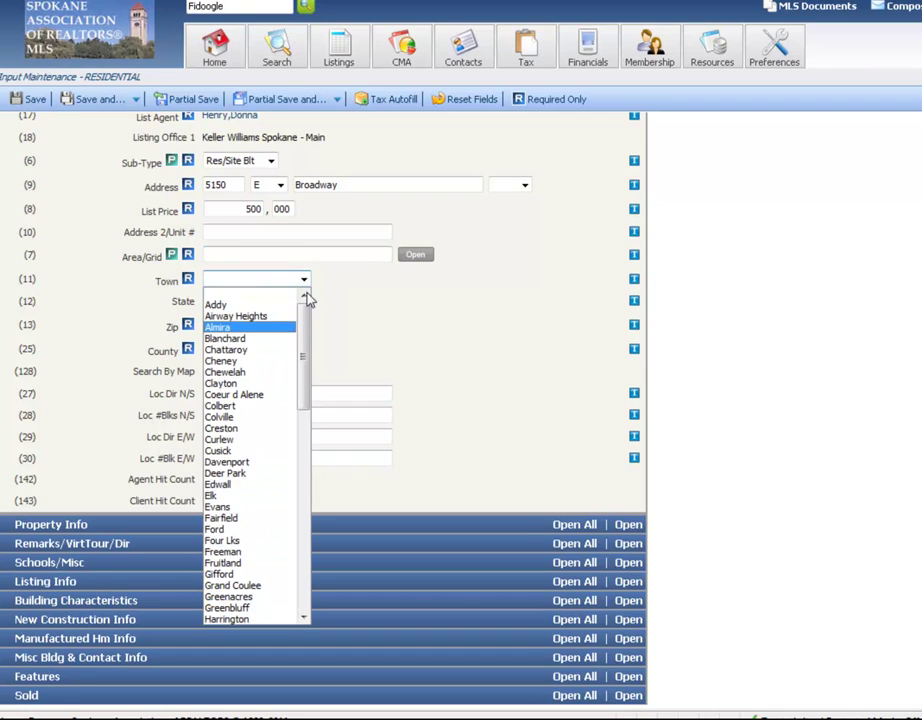
click(237, 279)
key(s)
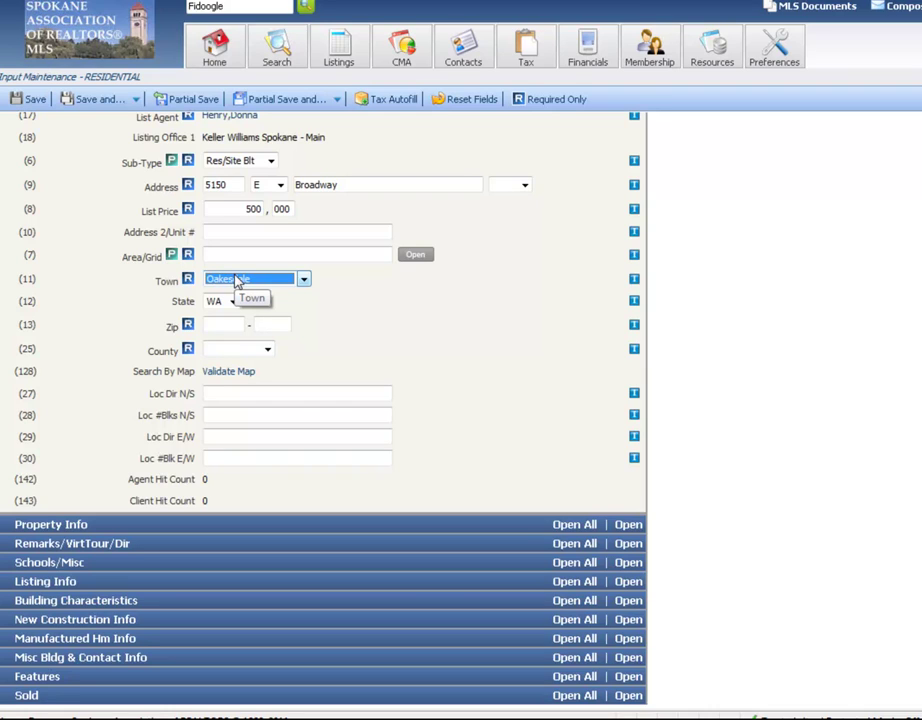
click(300, 280)
scroll(292, 440, down, 2)
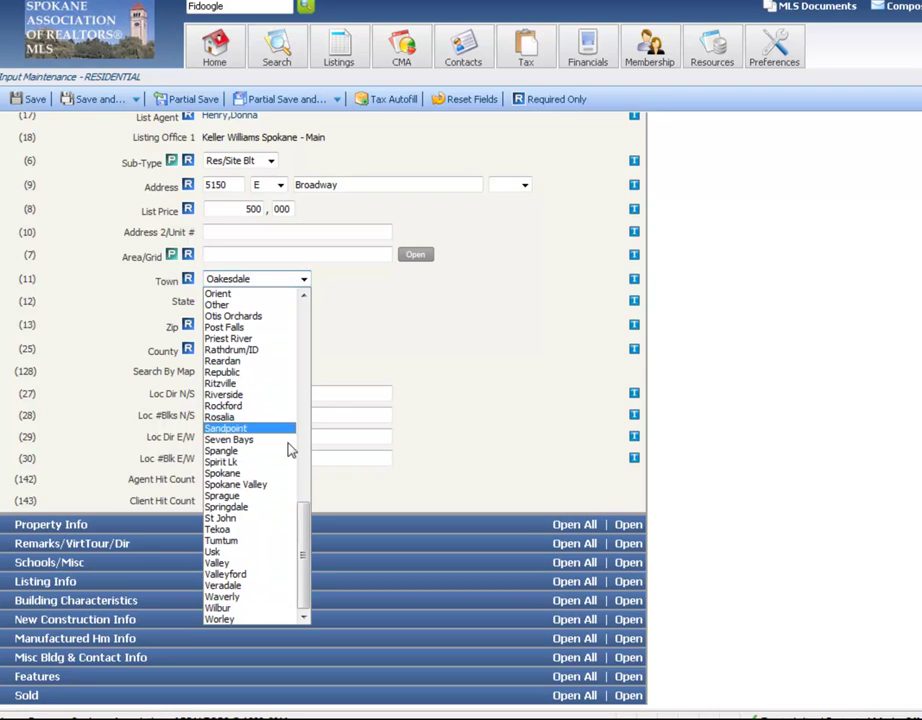
click(270, 473)
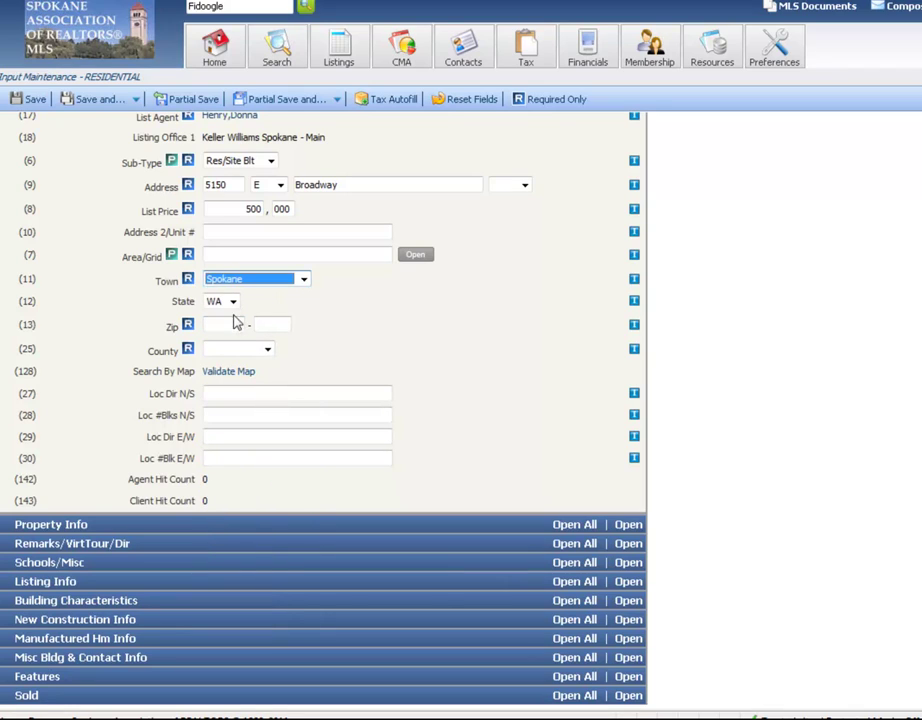
click(232, 321)
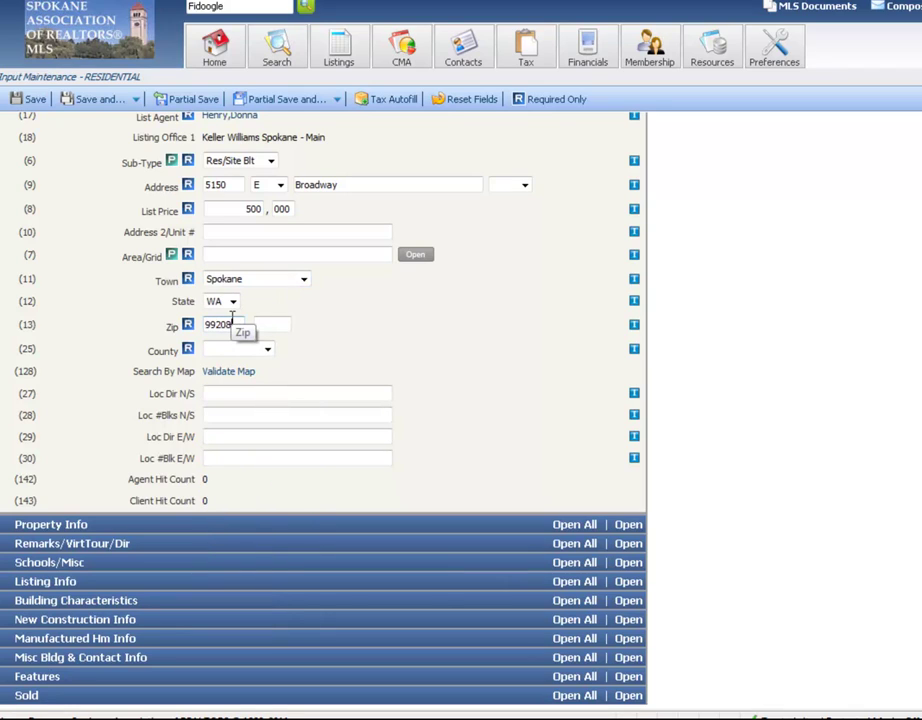
click(216, 250)
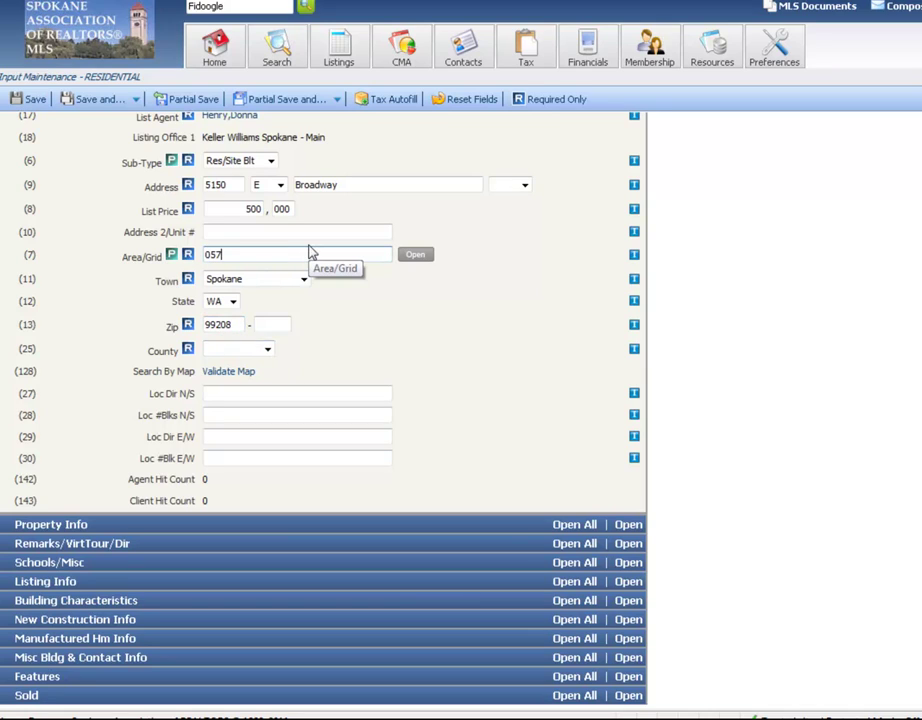
click(207, 393)
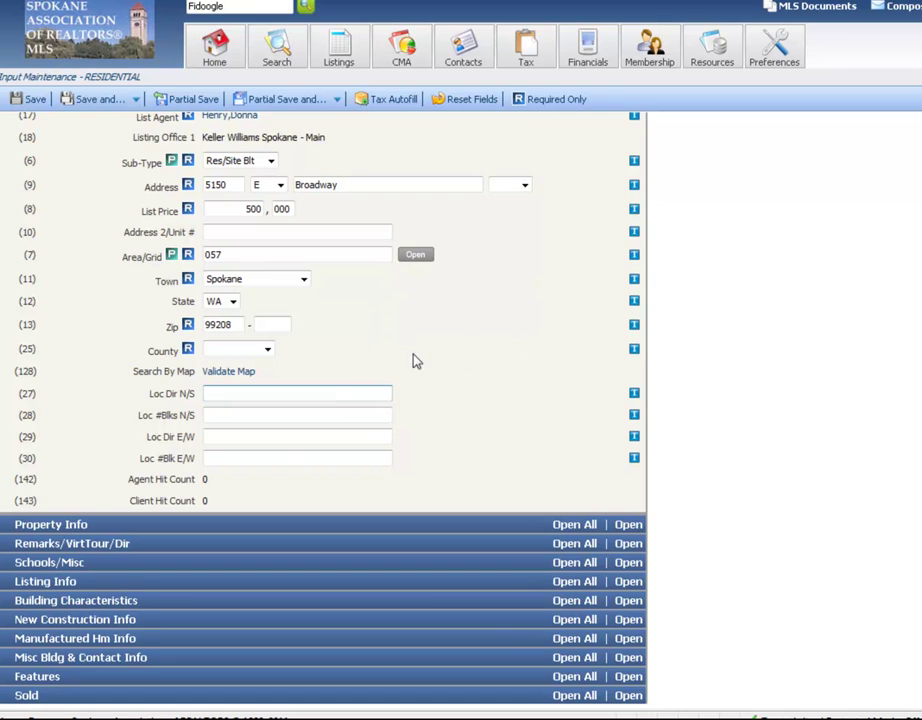
scroll(407, 360, up, 3)
scroll(518, 273, down, 3)
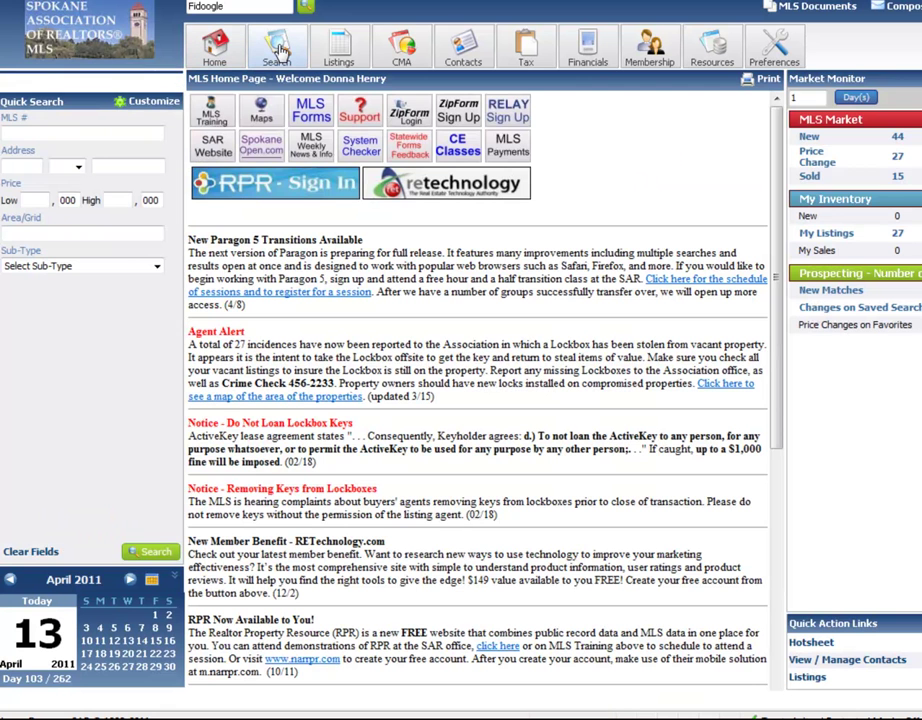
mouse_move(277, 50)
click(311, 184)
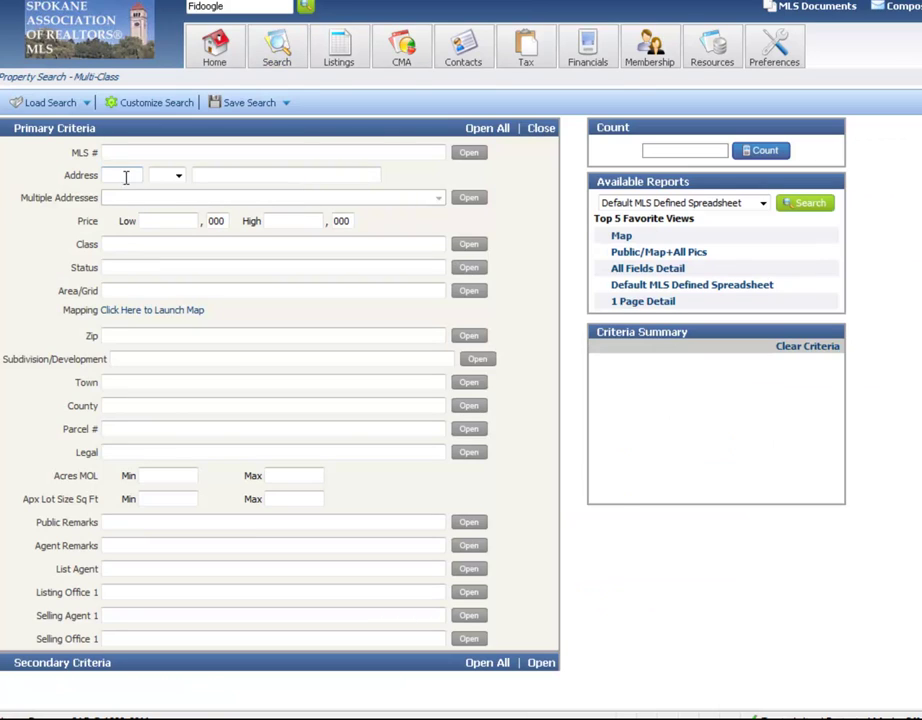
click(129, 175)
text(2312)
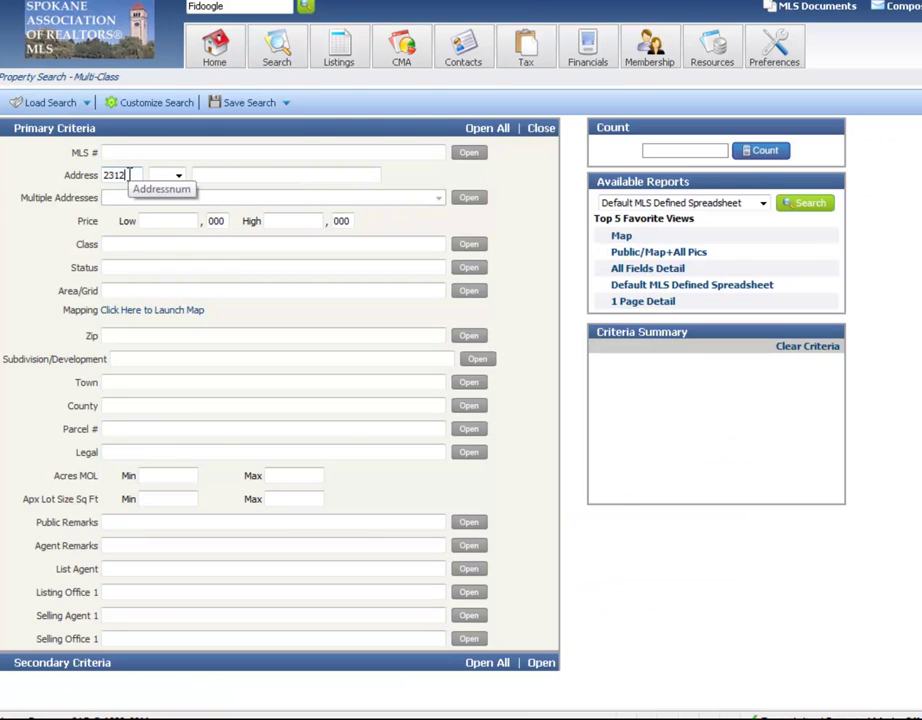
key(Tab)
key(w)
key(Tab)
text(Ch)
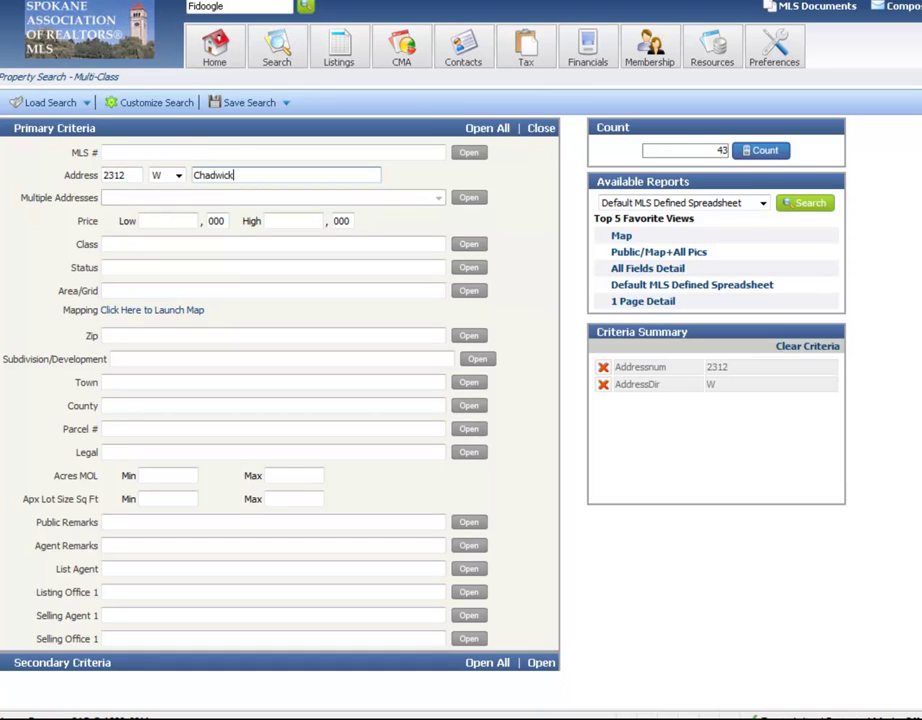
click(766, 153)
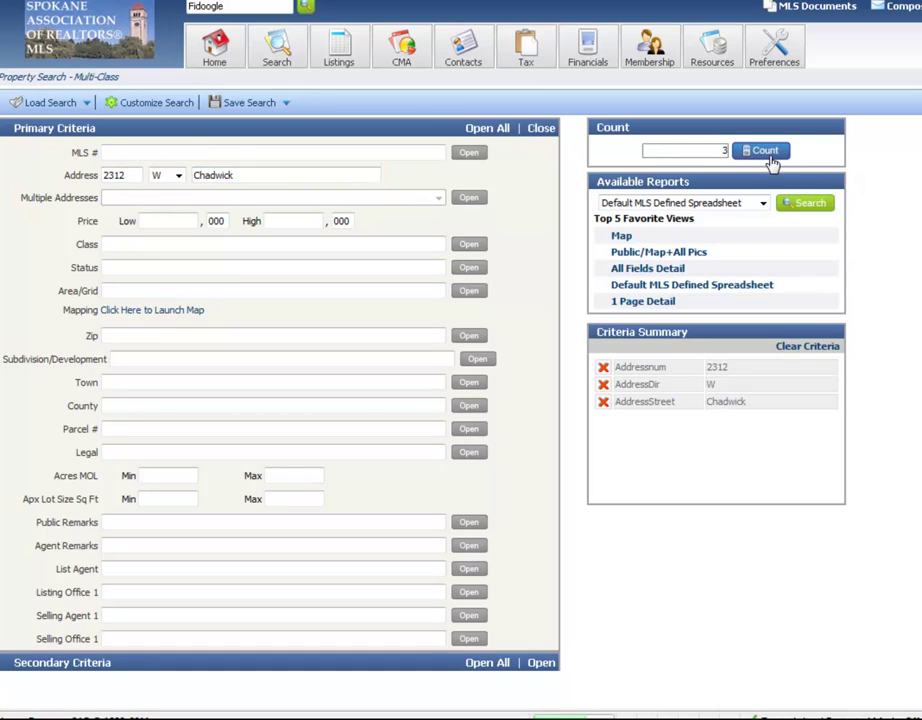
click(806, 206)
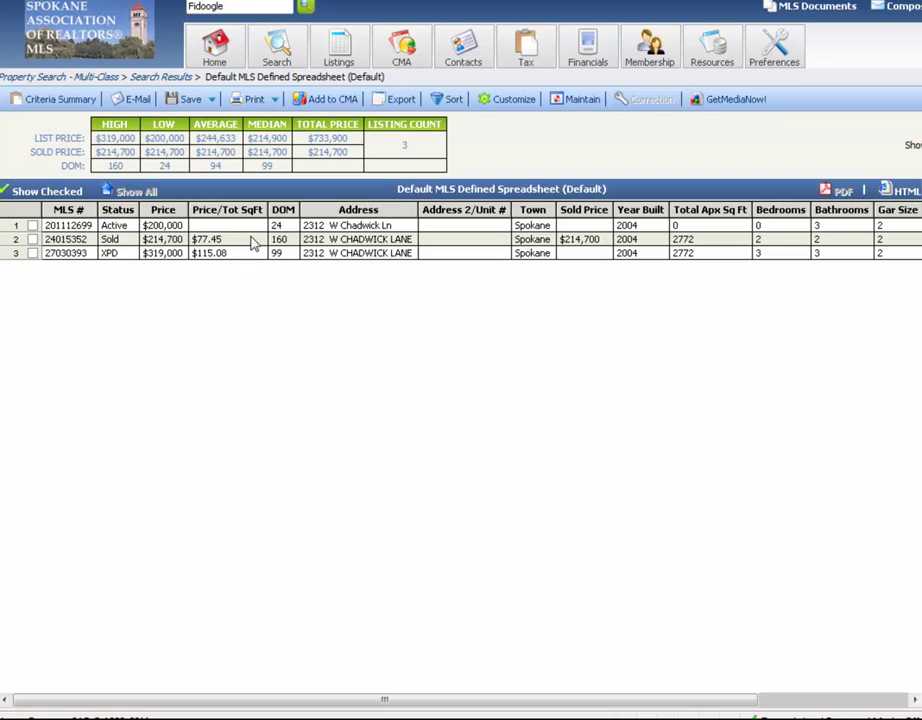
Step: Review the details of the first Chadwick result
double_click(253, 230)
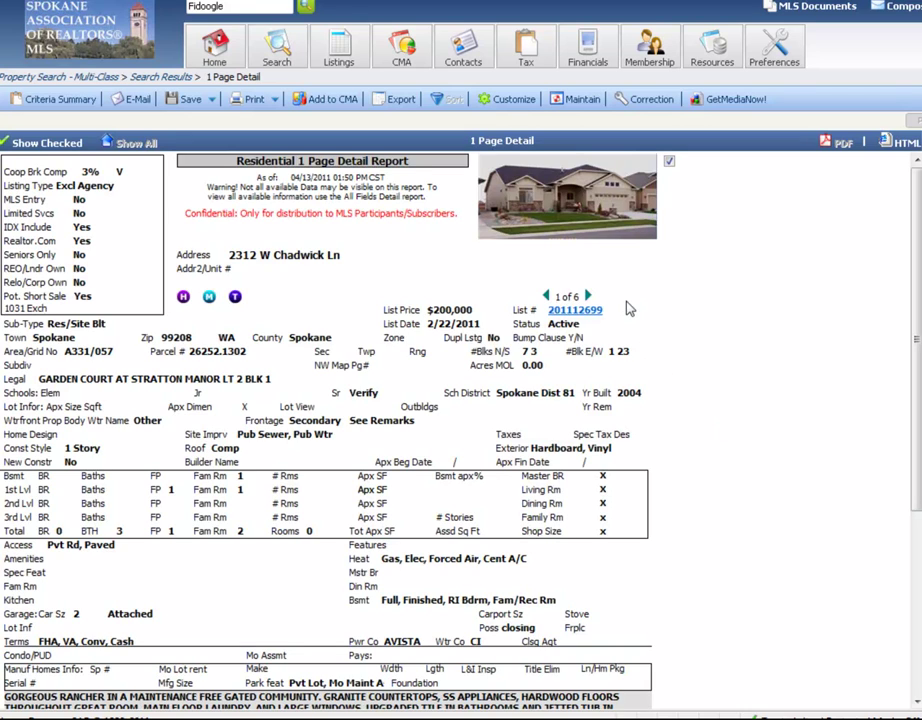
scroll(632, 324, down, 3)
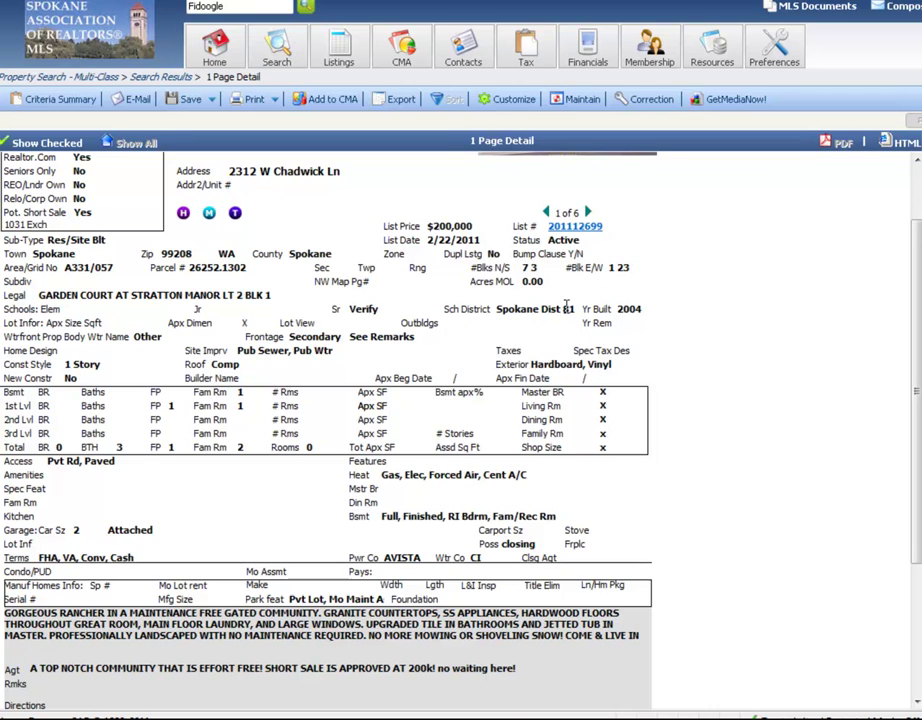
scroll(622, 352, up, 1)
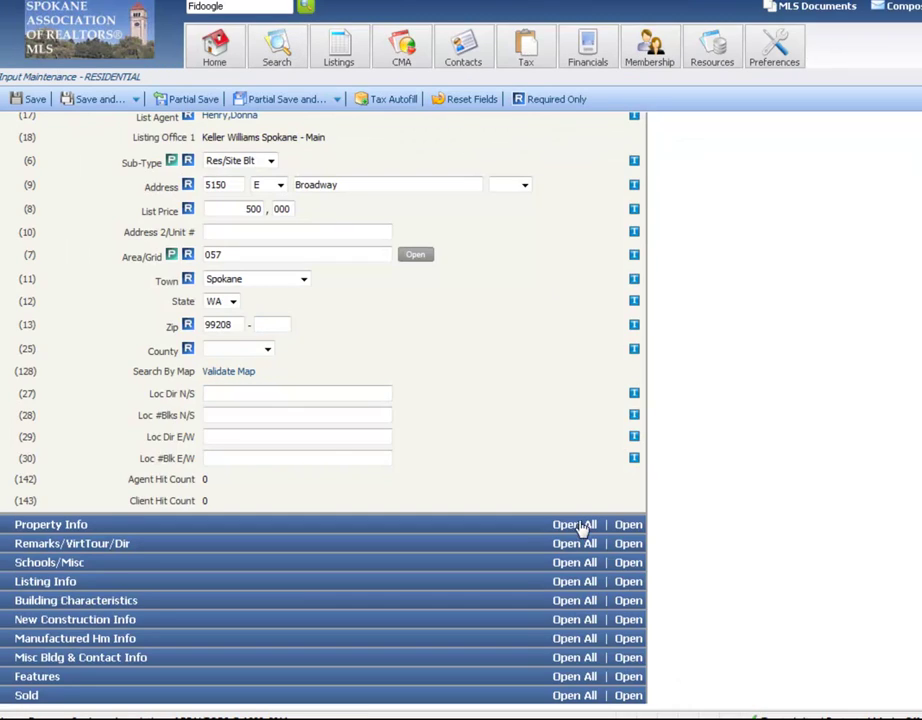
Step: Set County to Spokane and expand the Property Info and following sections
click(265, 349)
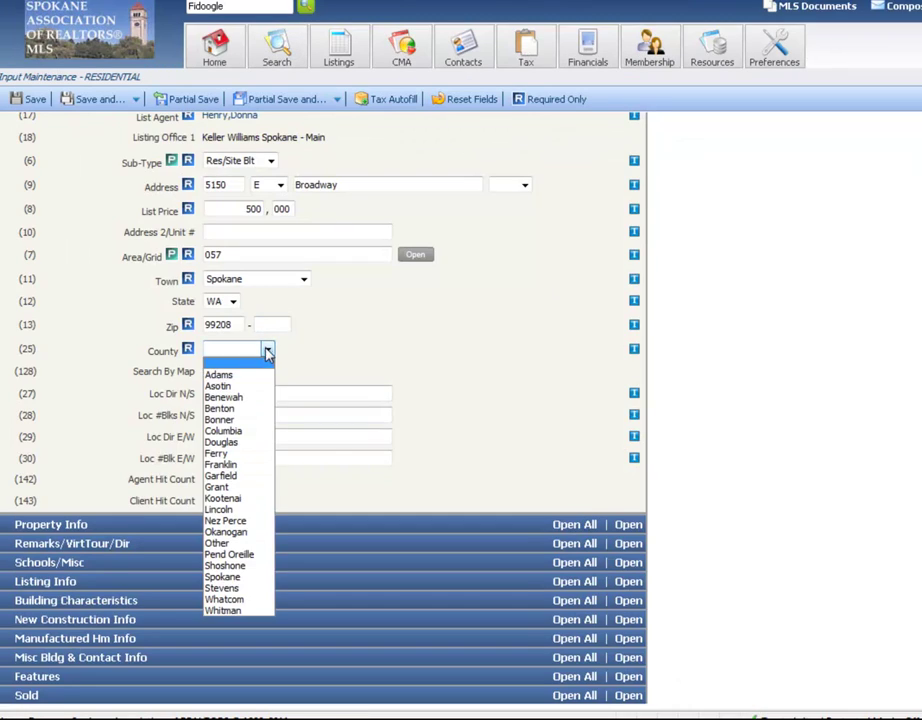
click(248, 577)
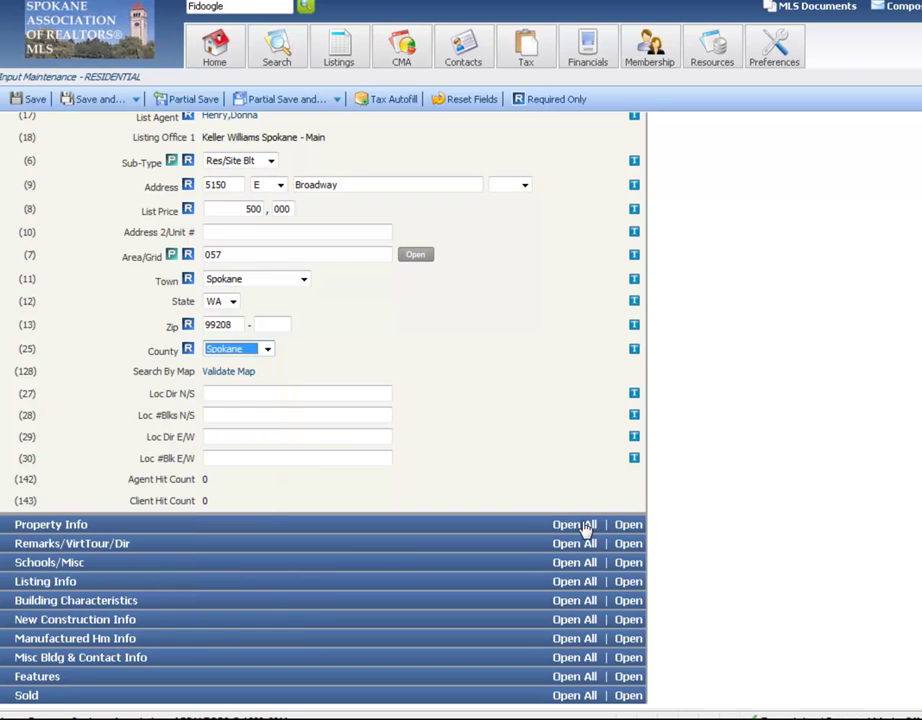
click(585, 527)
Step: Scroll through the form past the parcel number down to the room dimension rows
scroll(545, 447, down, 5)
scroll(545, 435, down, 1)
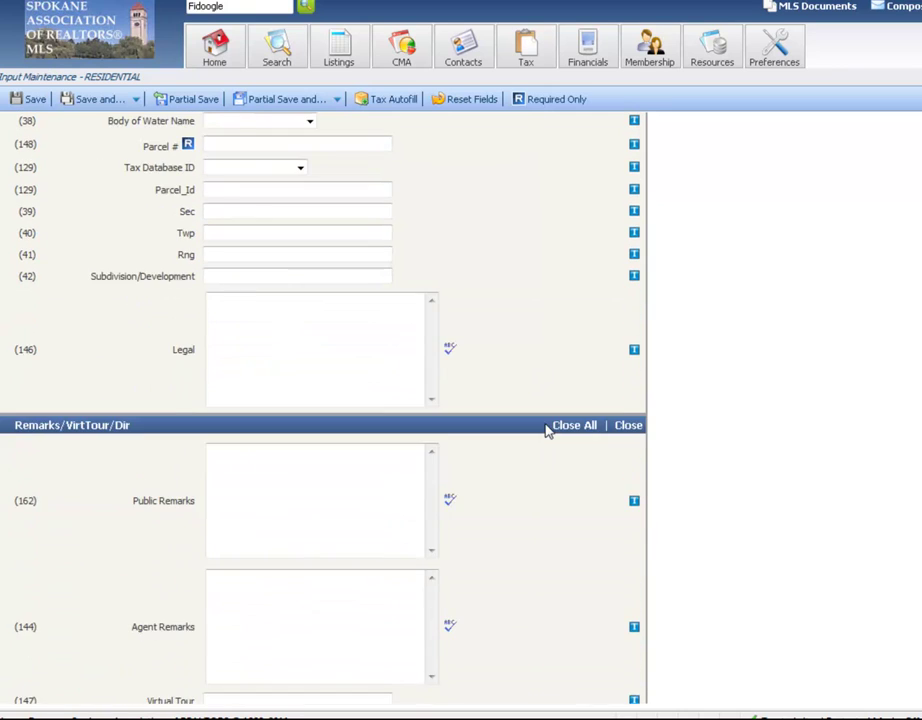
scroll(546, 425, up, 3)
click(227, 321)
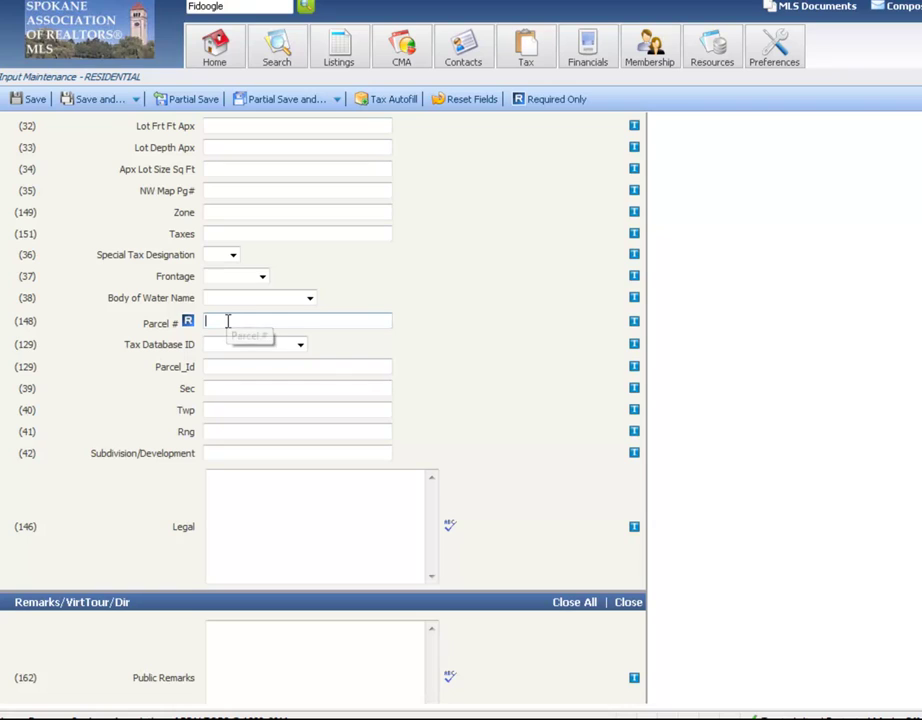
scroll(500, 335, down, 3)
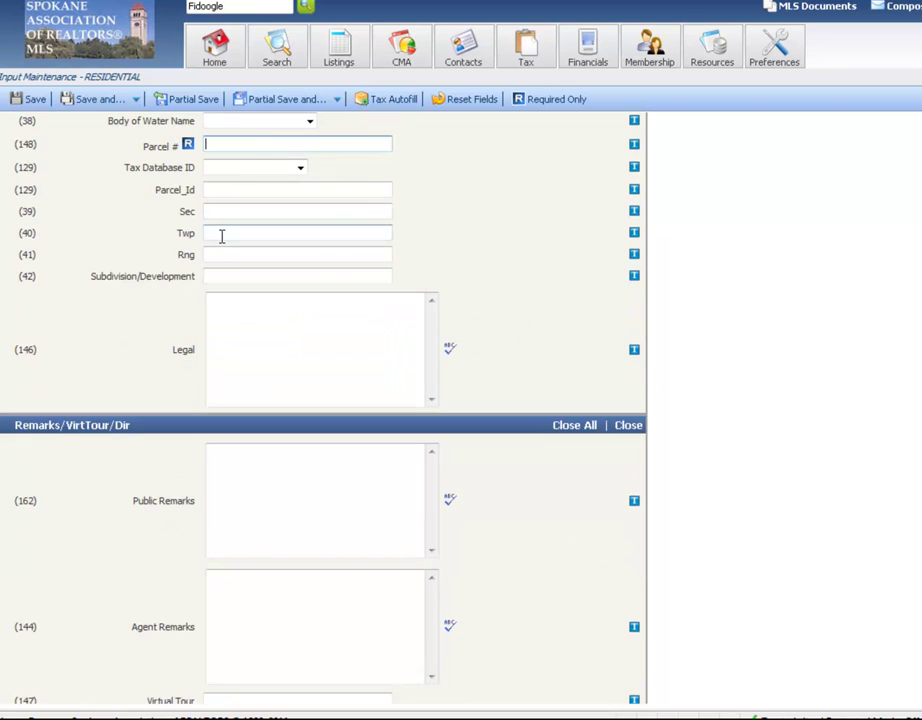
scroll(590, 335, down, 7)
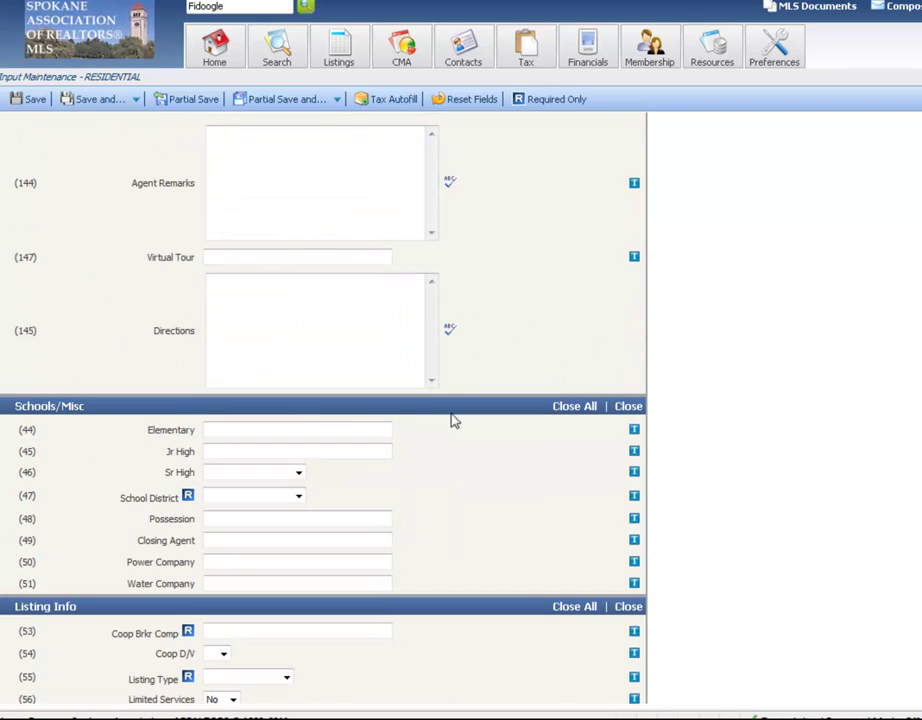
scroll(307, 451, down, 3)
scroll(512, 430, down, 1)
scroll(513, 432, down, 8)
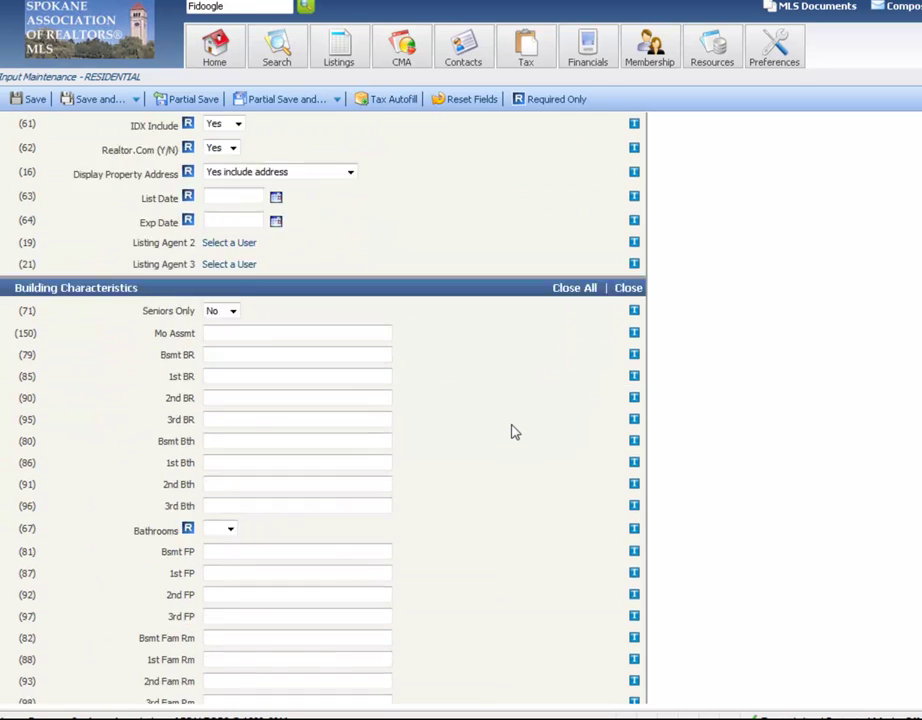
scroll(480, 390, down, 4)
scroll(455, 350, down, 6)
scroll(455, 345, down, 3)
scroll(452, 340, up, 1)
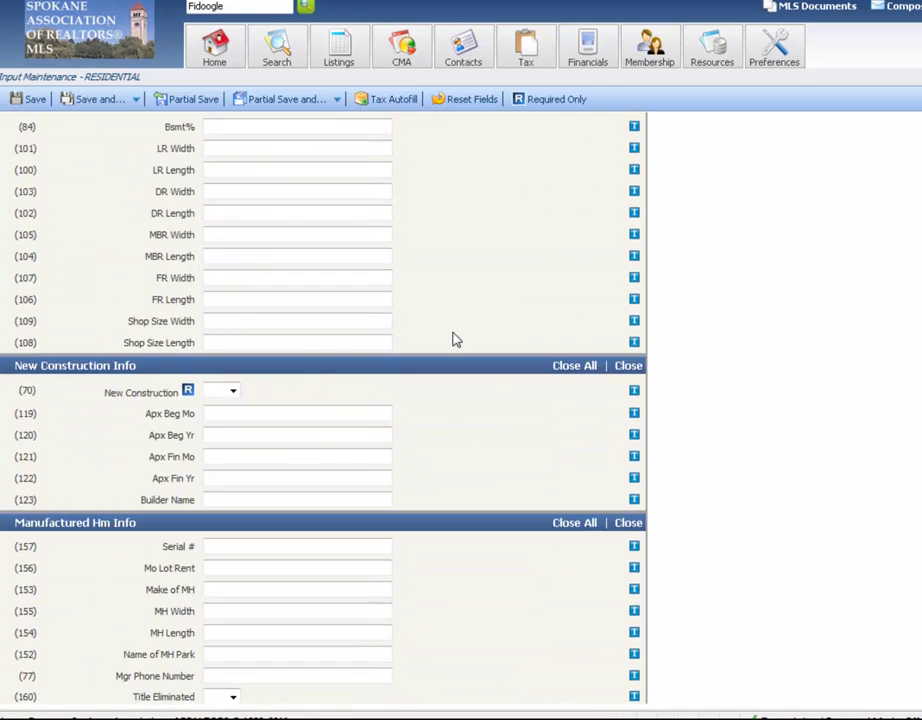
scroll(455, 340, down, 2)
Step: Review the New Construction choices and leave the field unanswered
click(232, 301)
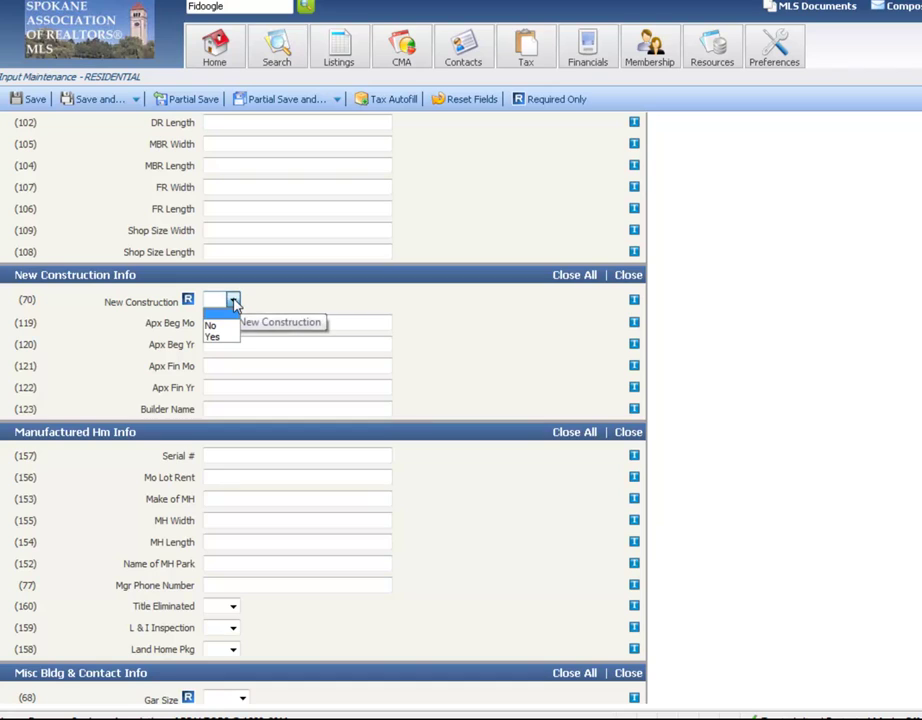
click(232, 302)
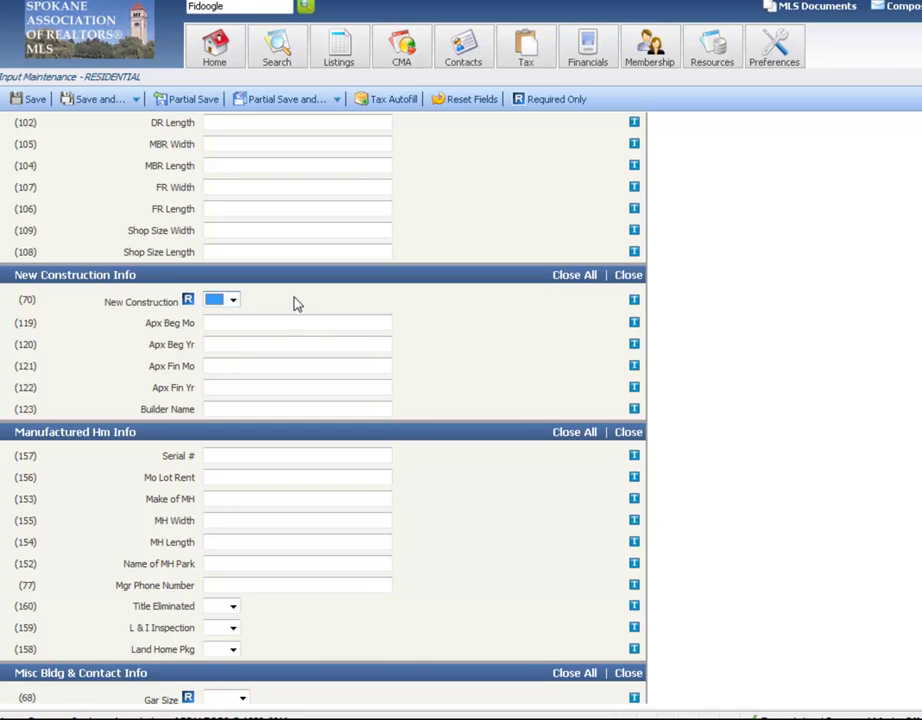
scroll(367, 345, down, 5)
scroll(366, 345, up, 6)
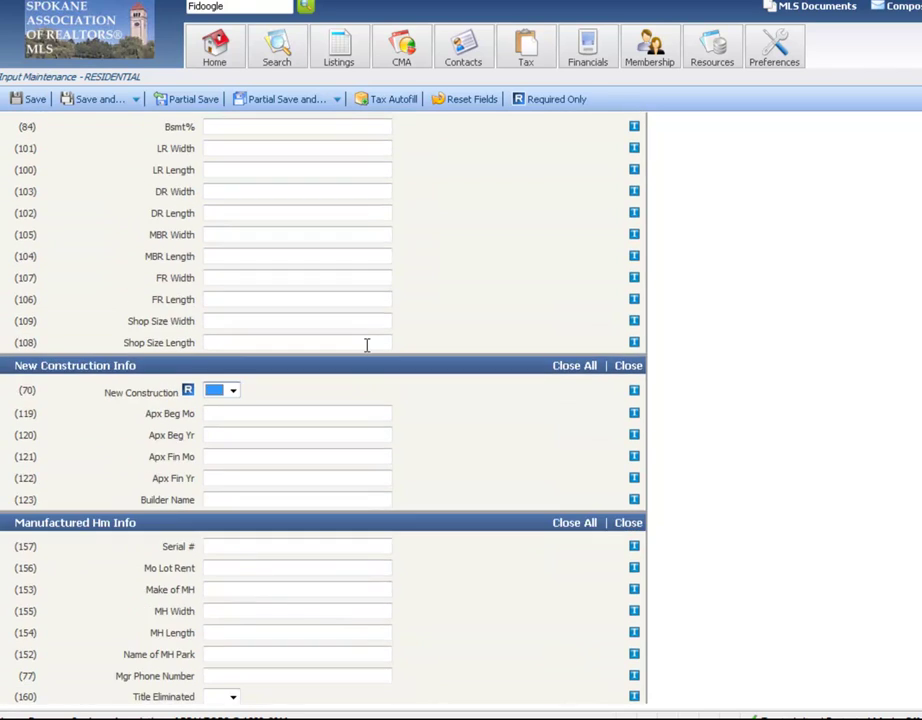
scroll(366, 345, up, 4)
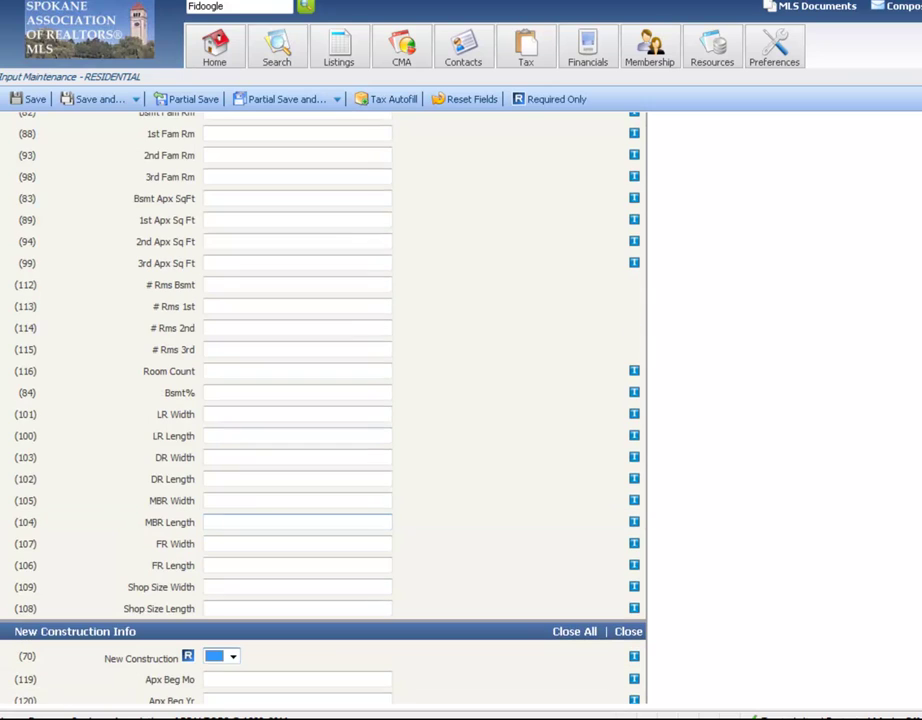
click(531, 104)
scroll(414, 278, up, 6)
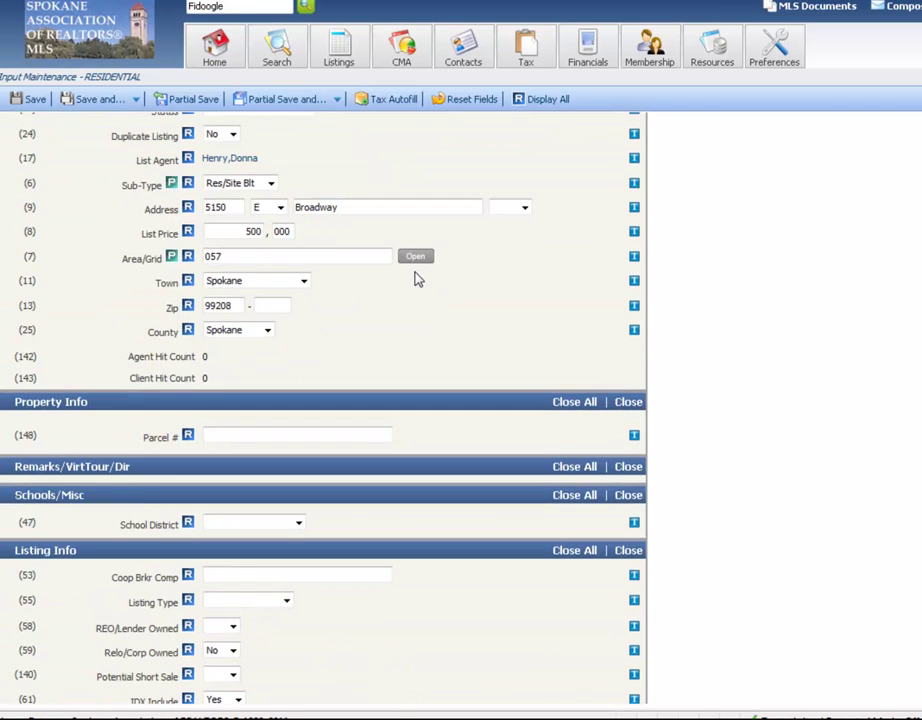
scroll(418, 282, down, 5)
scroll(428, 325, down, 1)
scroll(428, 325, up, 5)
scroll(430, 327, up, 1)
click(543, 100)
scroll(554, 305, down, 5)
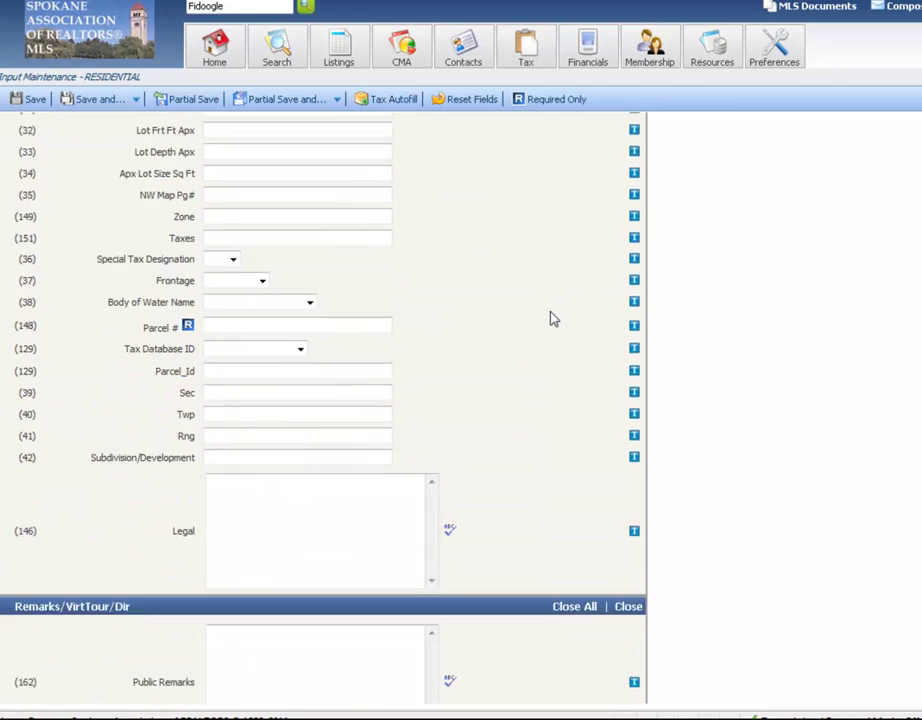
scroll(551, 318, down, 5)
scroll(547, 323, down, 4)
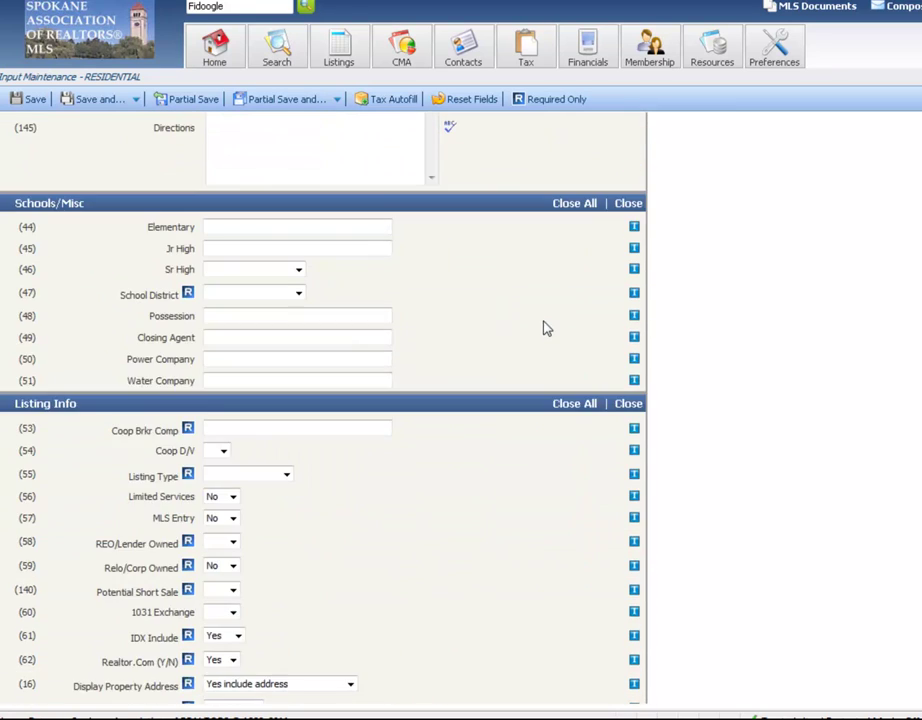
scroll(545, 325, down, 4)
scroll(545, 325, down, 5)
scroll(545, 325, down, 5)
scroll(547, 329, down, 1)
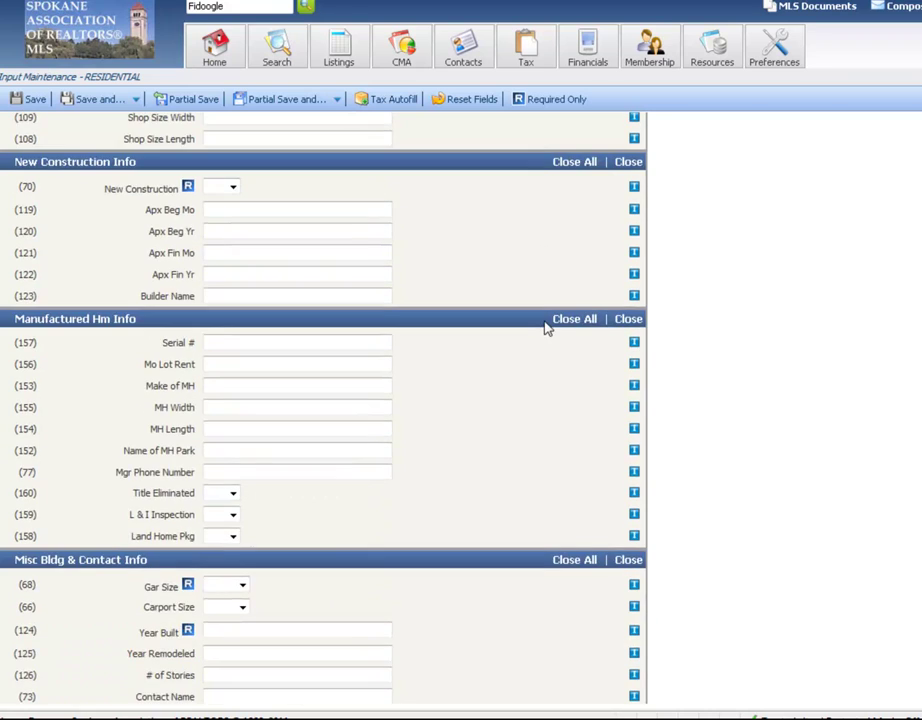
scroll(547, 329, down, 3)
scroll(549, 338, up, 7)
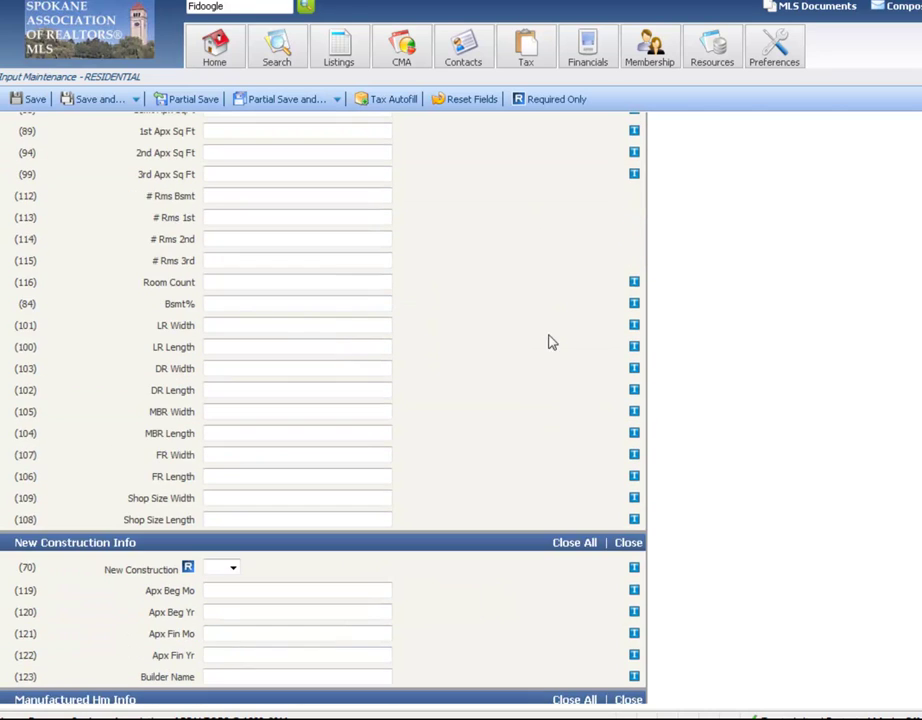
scroll(550, 420, down, 7)
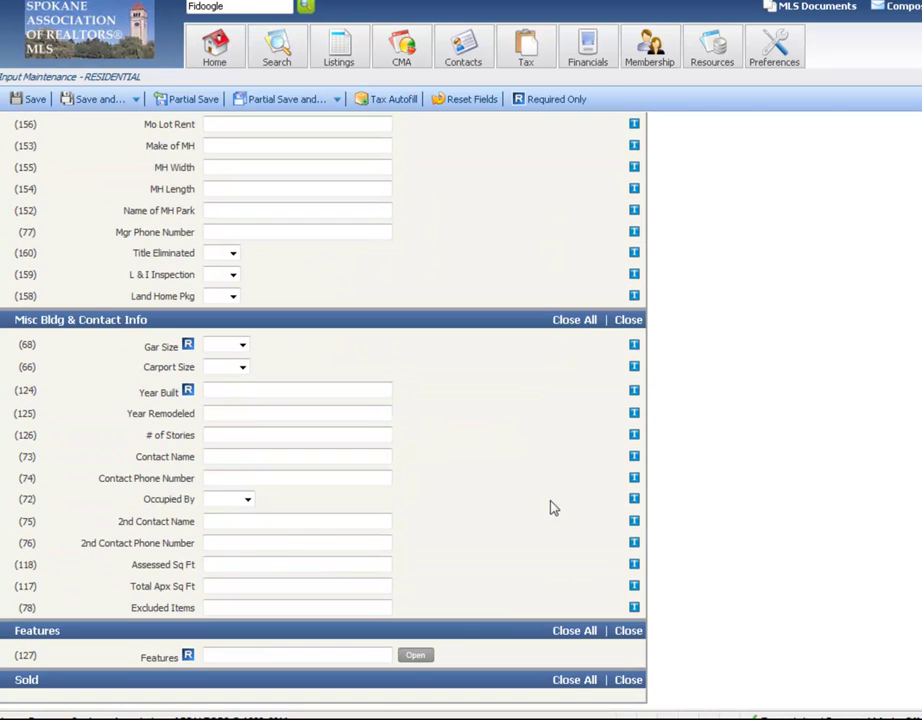
Step: Open Features and expand Available Features into items like A1 - Easement and A2 - Rt of Way
click(410, 657)
scroll(521, 492, down, 3)
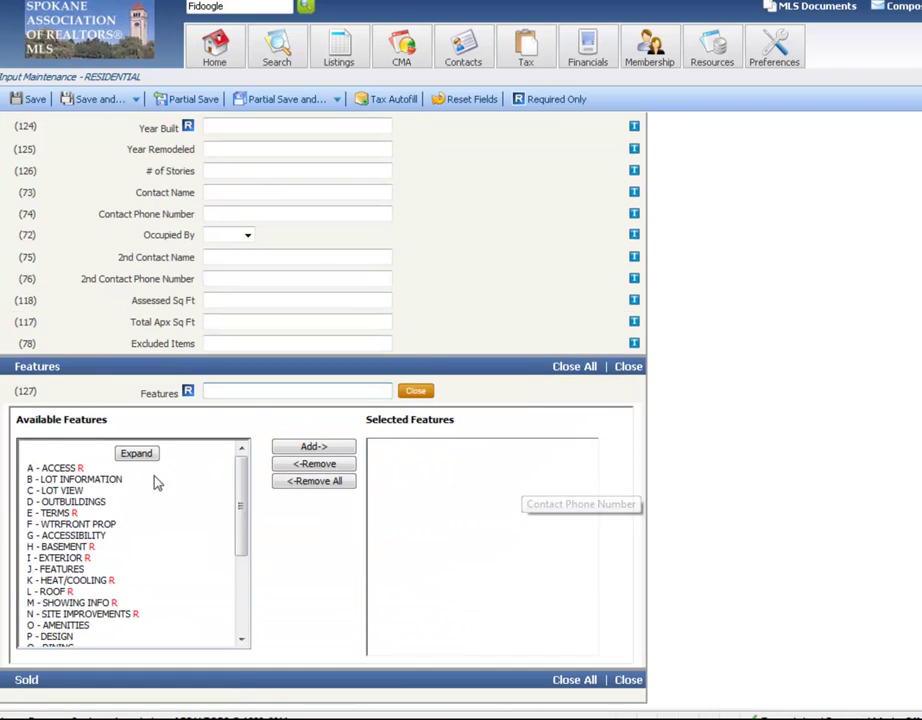
click(146, 455)
scroll(212, 469, down, 1)
scroll(150, 480, up, 2)
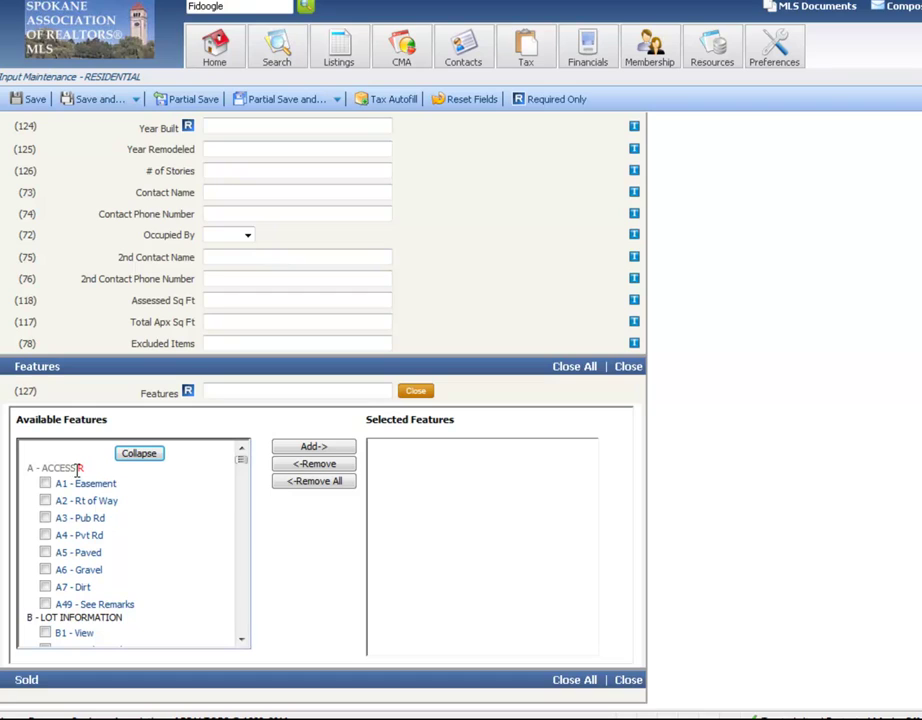
scroll(148, 551, down, 1)
scroll(72, 520, up, 2)
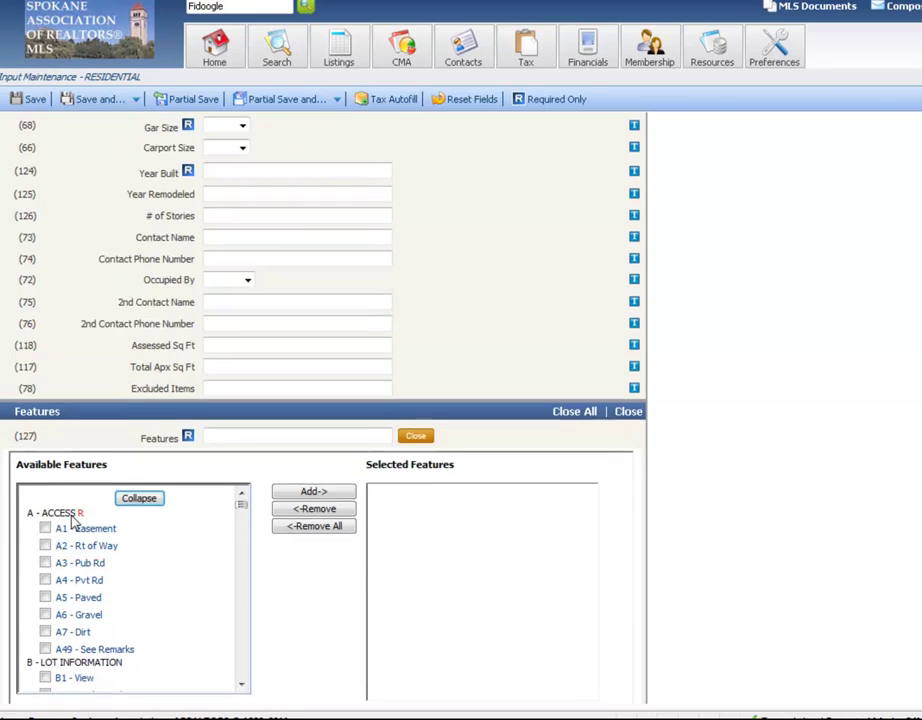
scroll(72, 520, up, 1)
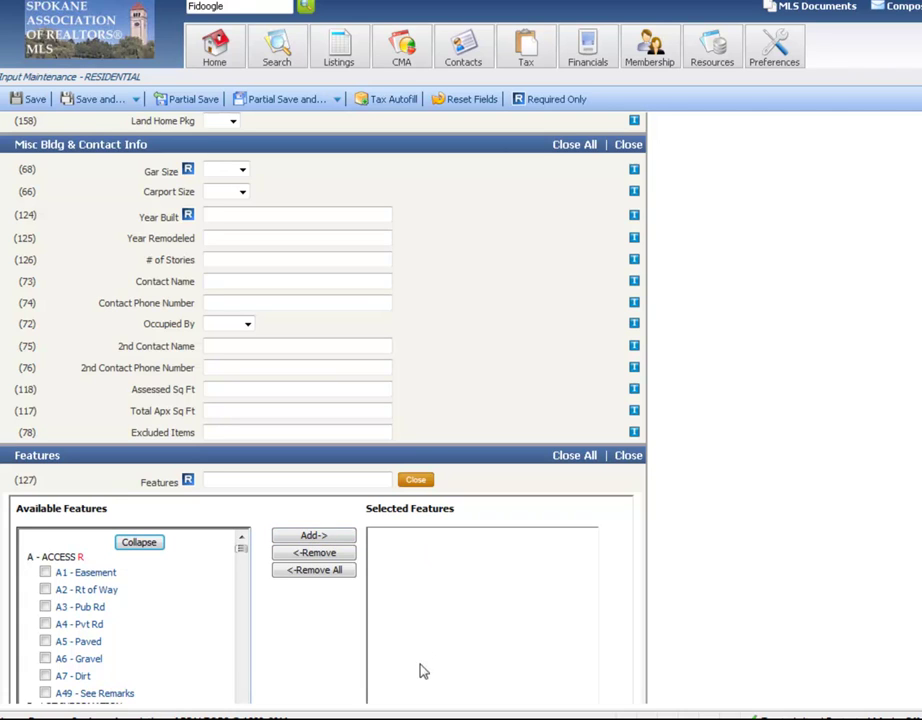
scroll(459, 516, down, 2)
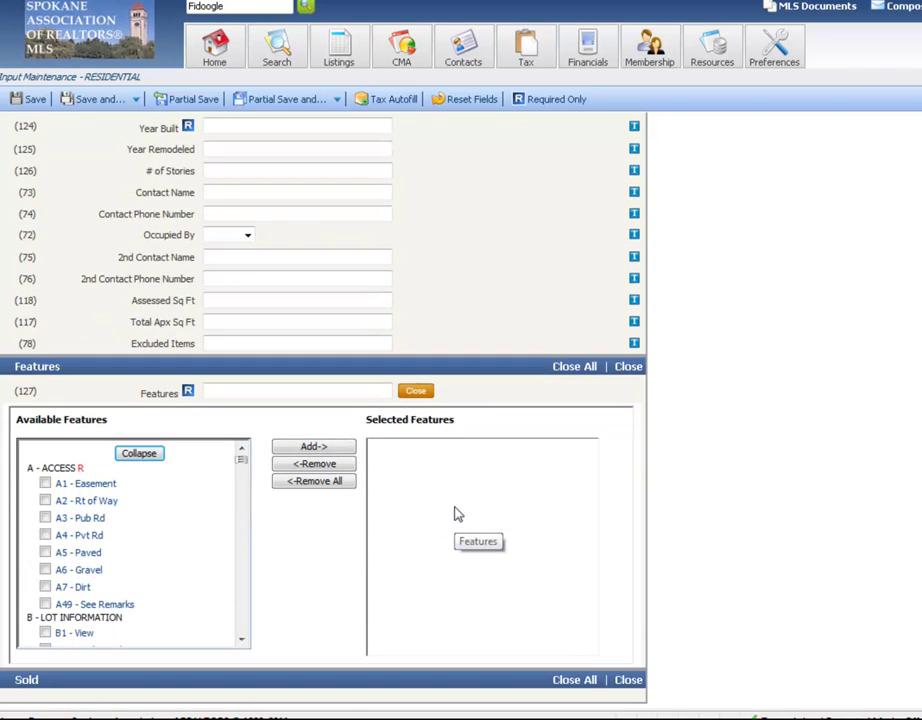
scroll(521, 418, up, 4)
scroll(521, 418, up, 4)
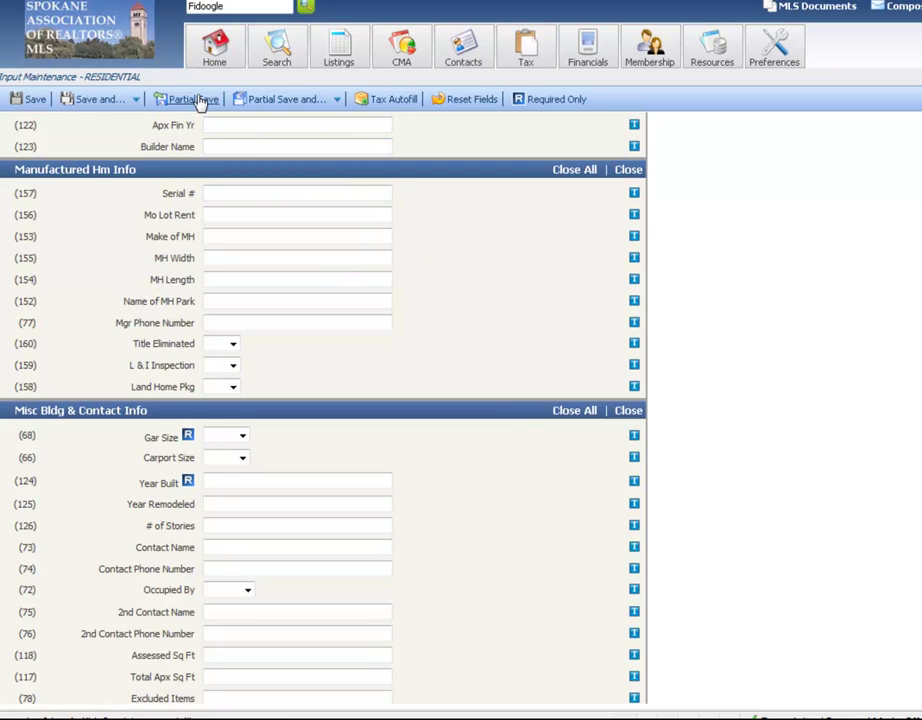
Step: Show the Save and... options Print/Email and Maintain Pictures
click(100, 99)
mouse_move(99, 99)
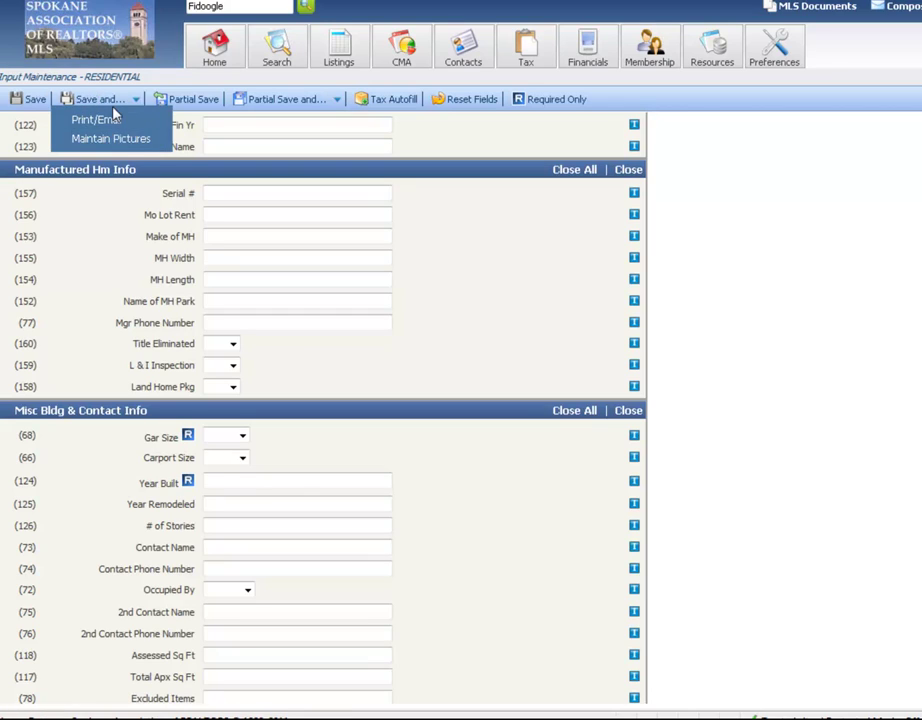
click(104, 99)
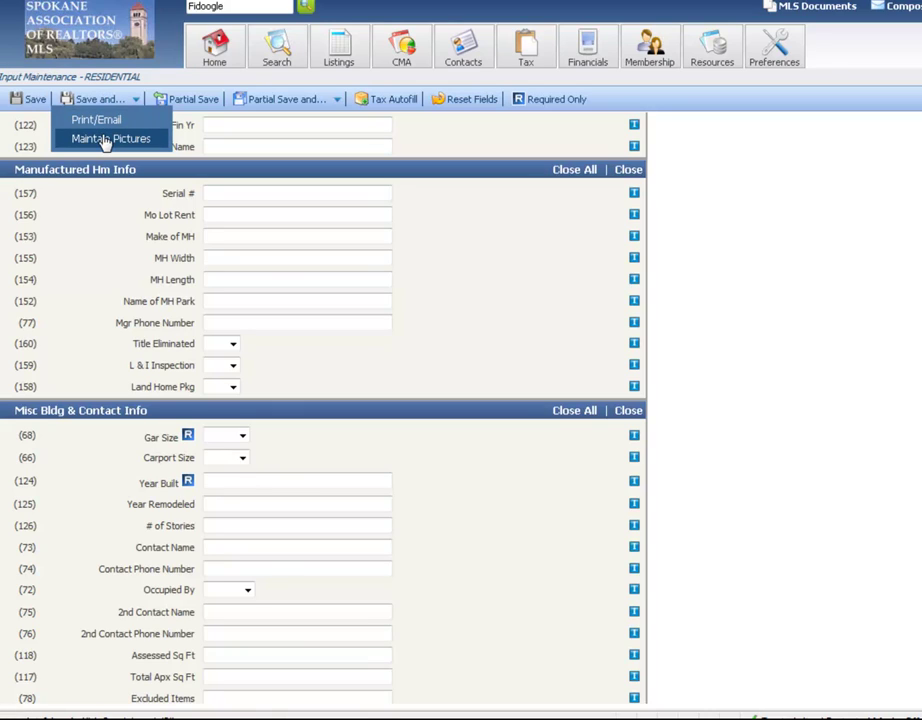
Step: Save via Maintain Pictures, check the flagged Loc #Blks N/S and E/W fields, and retry saving
click(104, 140)
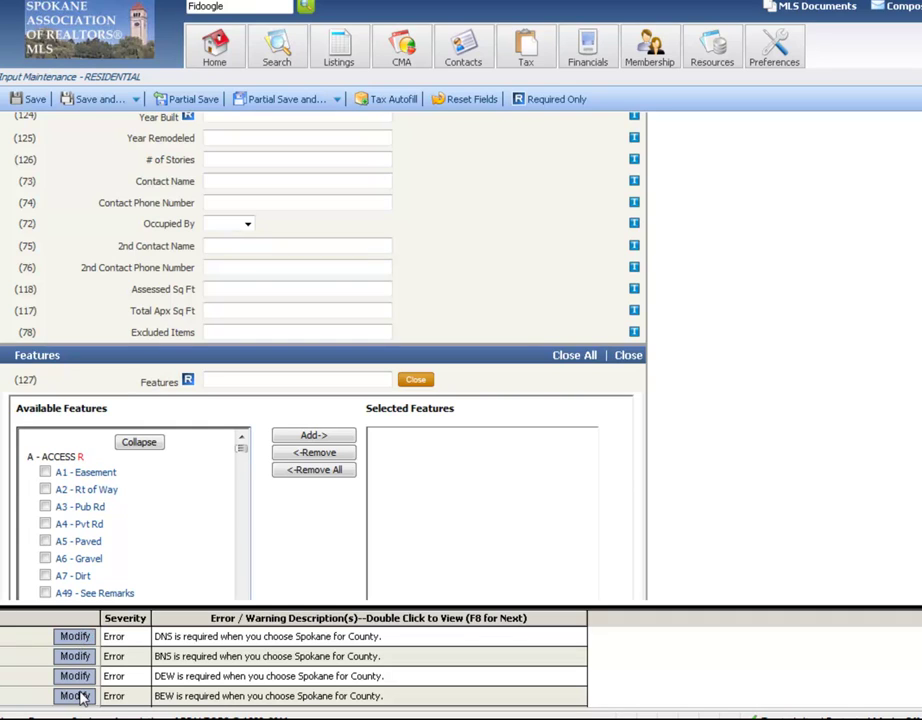
click(76, 638)
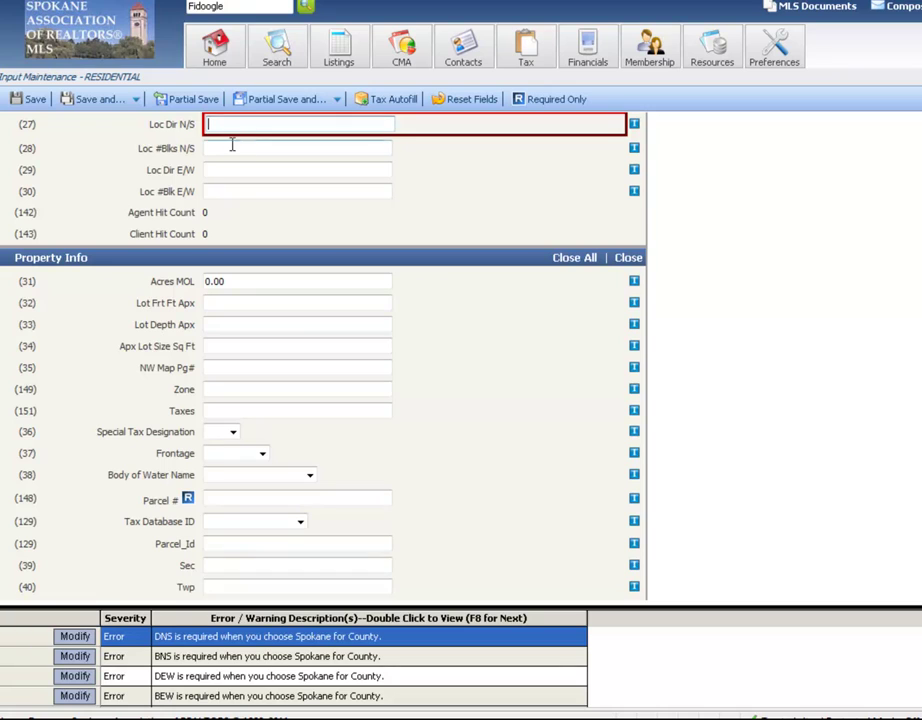
click(230, 147)
click(226, 169)
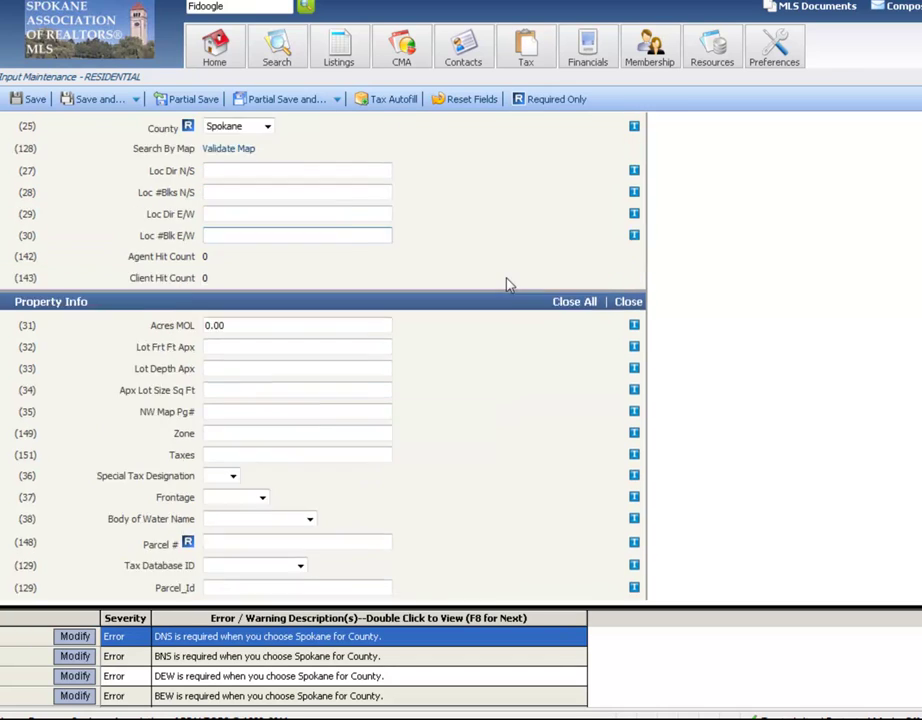
scroll(508, 285, up, 5)
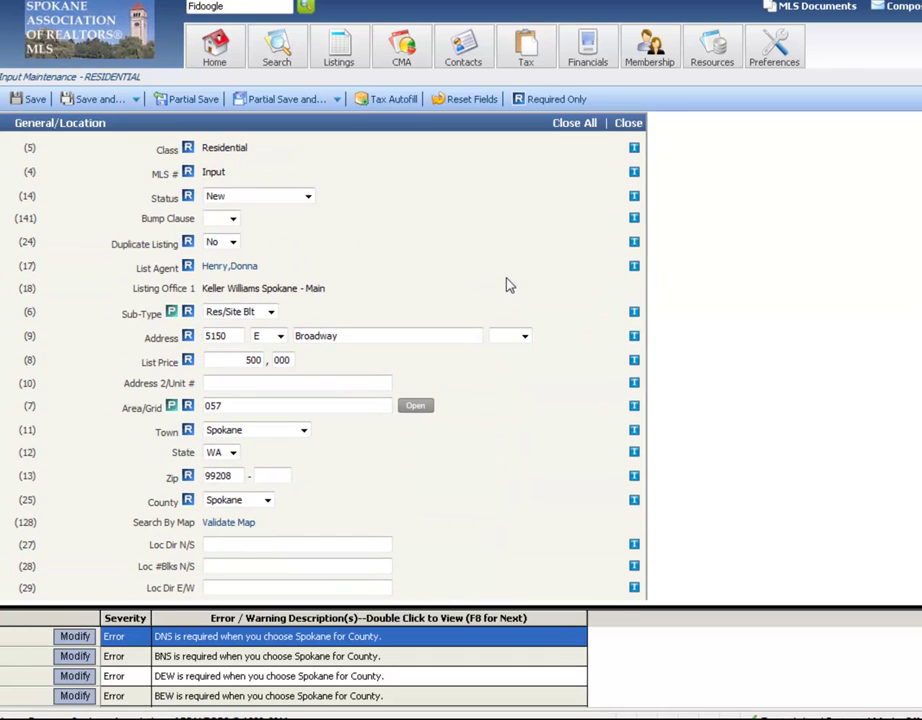
click(33, 100)
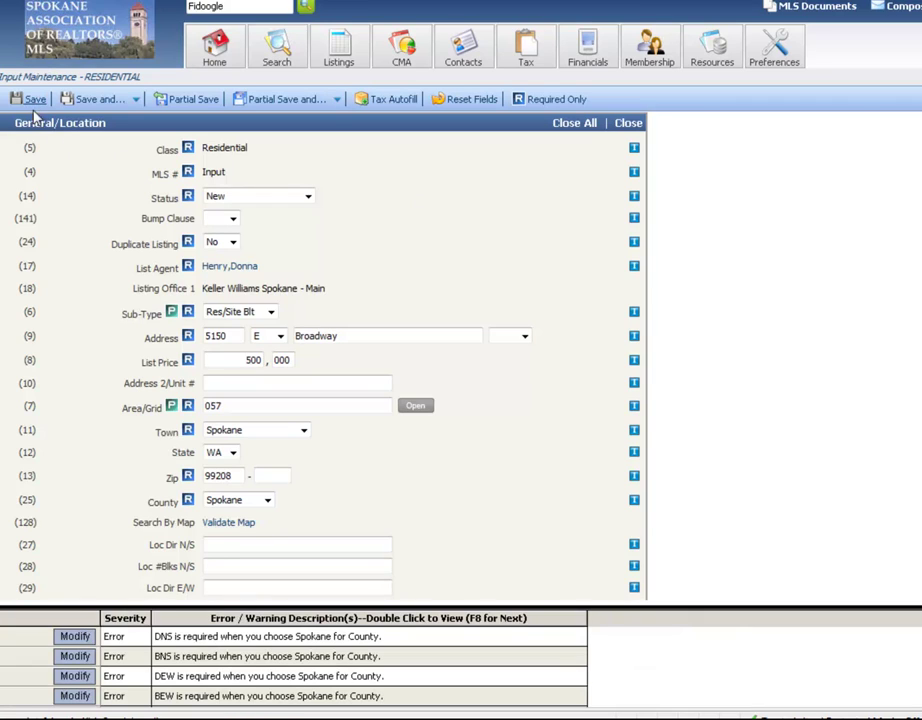
click(108, 99)
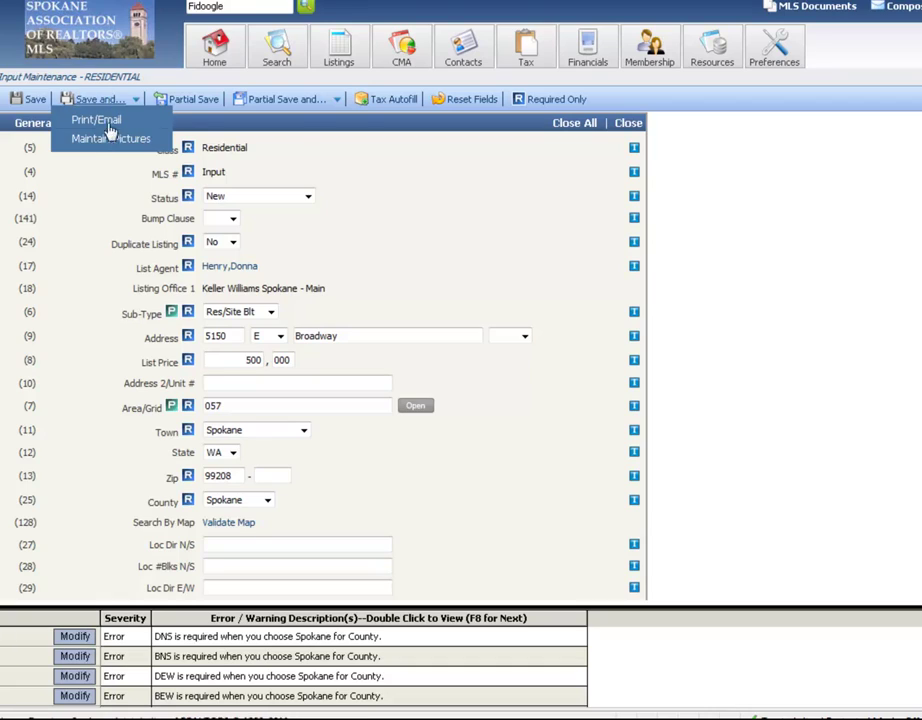